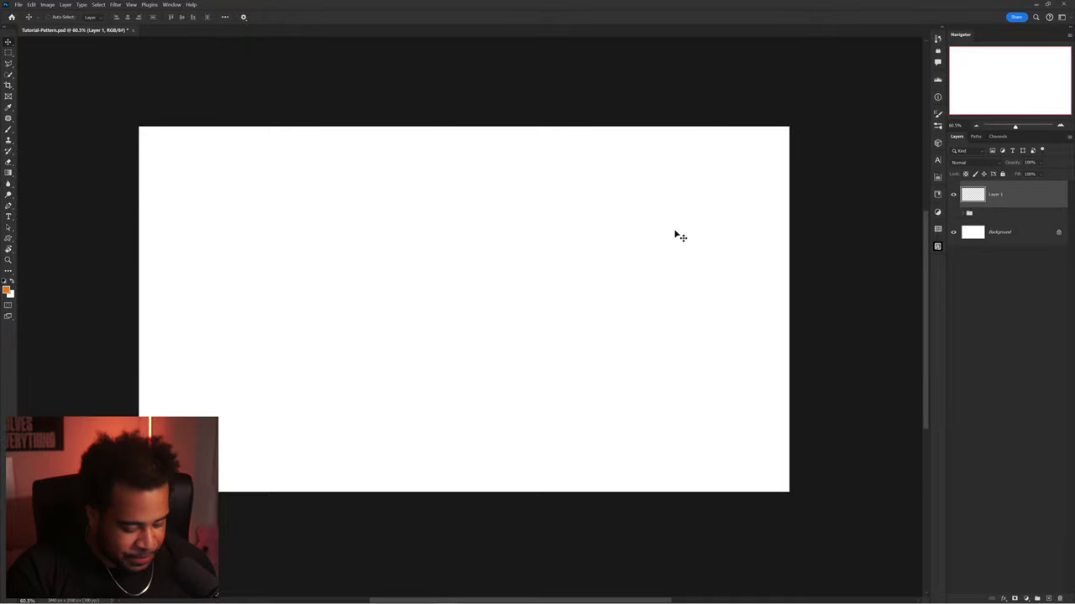
Check the Brush tool's size on the canvas of the new empty Layer 1.
{"action": "right_click", "coordinate": [377, 218], "text": "alt"}
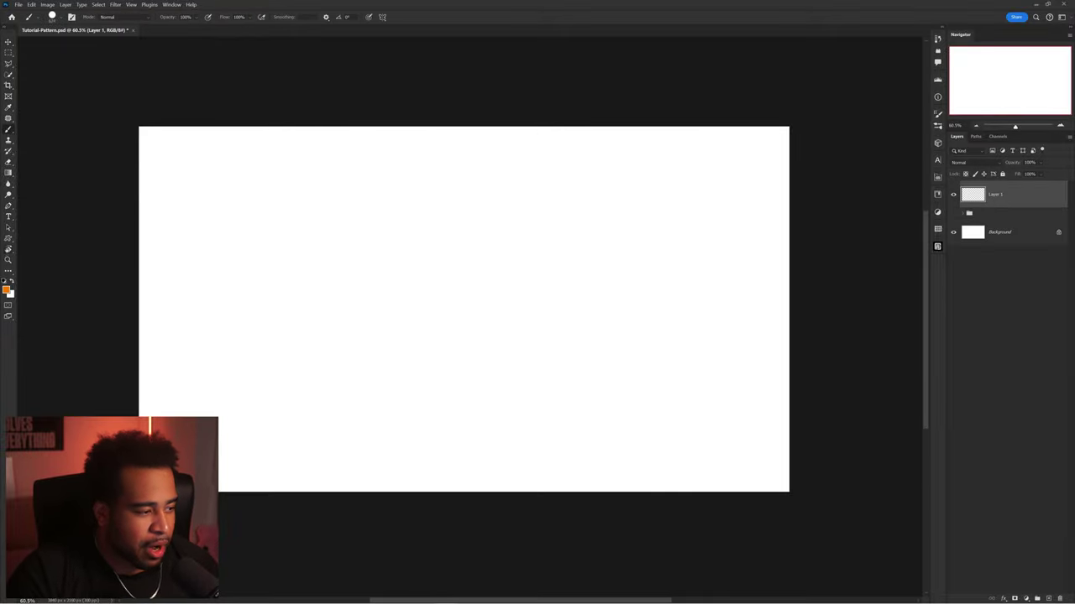
Paint long horizontal black test strokes on Layer 1, undoing the looping and V-shaped ones.
{"action": "right_click", "coordinate": [411, 259], "text": "alt"}
{"action": "mouse_move", "coordinate": [525, 228]}
{"action": "left_mouse_down"}
{"action": "mouse_move", "coordinate": [346, 268]}
{"action": "mouse_move", "coordinate": [569, 359]}
{"action": "mouse_move", "coordinate": [610, 187]}
{"action": "mouse_move", "coordinate": [379, 282]}
{"action": "mouse_move", "coordinate": [233, 232]}
{"action": "mouse_move", "coordinate": [573, 337]}
{"action": "mouse_move", "coordinate": [661, 211]}
{"action": "mouse_move", "coordinate": [358, 254]}
{"action": "mouse_move", "coordinate": [589, 397]}
{"action": "mouse_move", "coordinate": [312, 258]}
{"action": "left_mouse_up"}
{"action": "key", "text": "ctrl+z"}
{"action": "key", "text": "ctrl+z"}
{"action": "right_click", "coordinate": [247, 228], "text": "alt"}
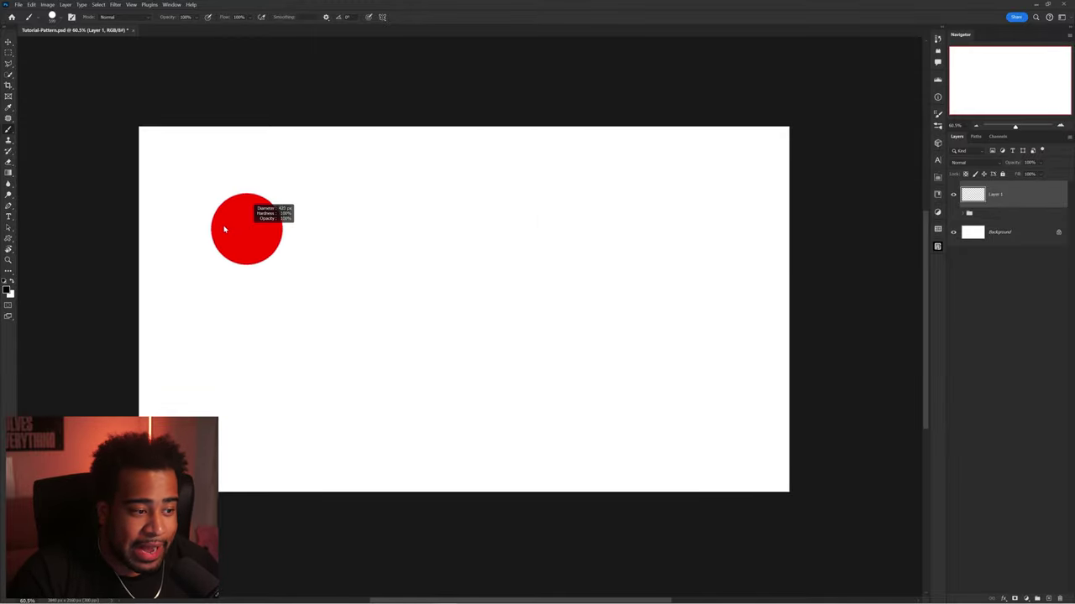
{"action": "mouse_move", "coordinate": [219, 217]}
{"action": "left_mouse_down"}
{"action": "mouse_move", "coordinate": [616, 202]}
{"action": "mouse_move", "coordinate": [701, 235]}
{"action": "left_mouse_up"}
{"action": "left_click_drag", "start_coordinate": [725, 280], "coordinate": [311, 291]}
{"action": "key", "text": "ctrl+z"}
Pan the view to show the whole stroke and open the Brush Settings panel from the Window menu.
{"action": "scroll", "coordinate": [277, 202], "scroll_direction": "up", "scroll_amount": 3}
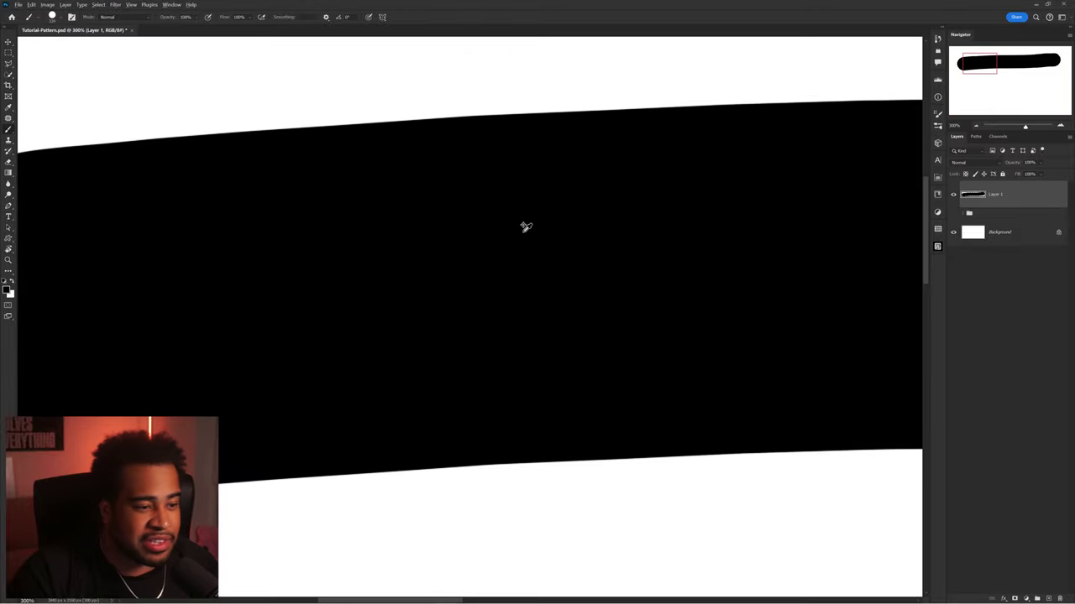
{"action": "scroll", "coordinate": [529, 227], "scroll_direction": "down", "scroll_amount": 2}
{"action": "left_click_drag", "start_coordinate": [617, 225], "coordinate": [379, 185]}
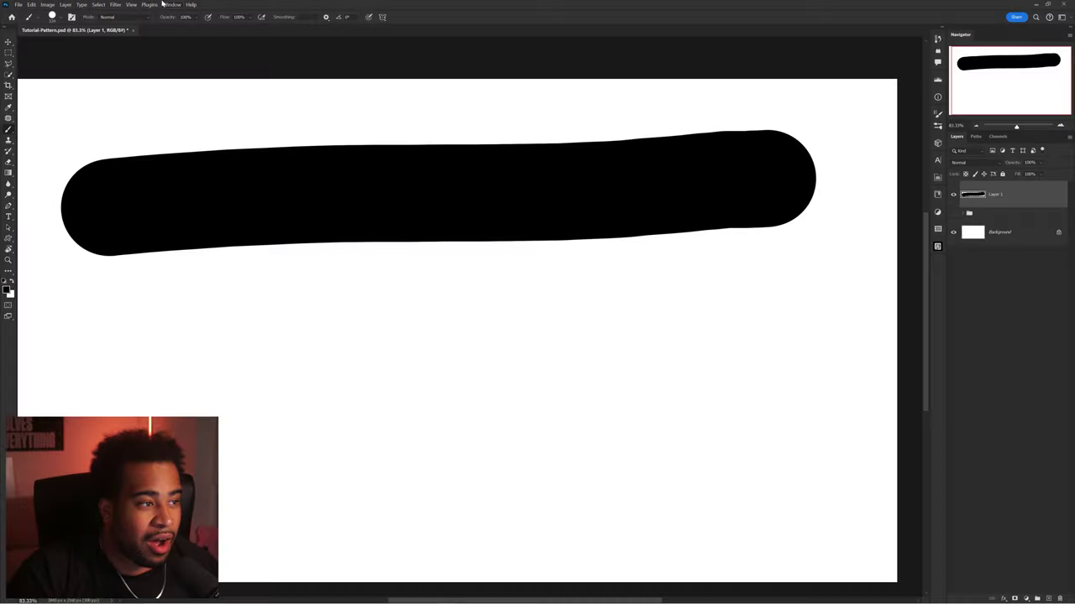
{"action": "left_click", "coordinate": [171, 4]}
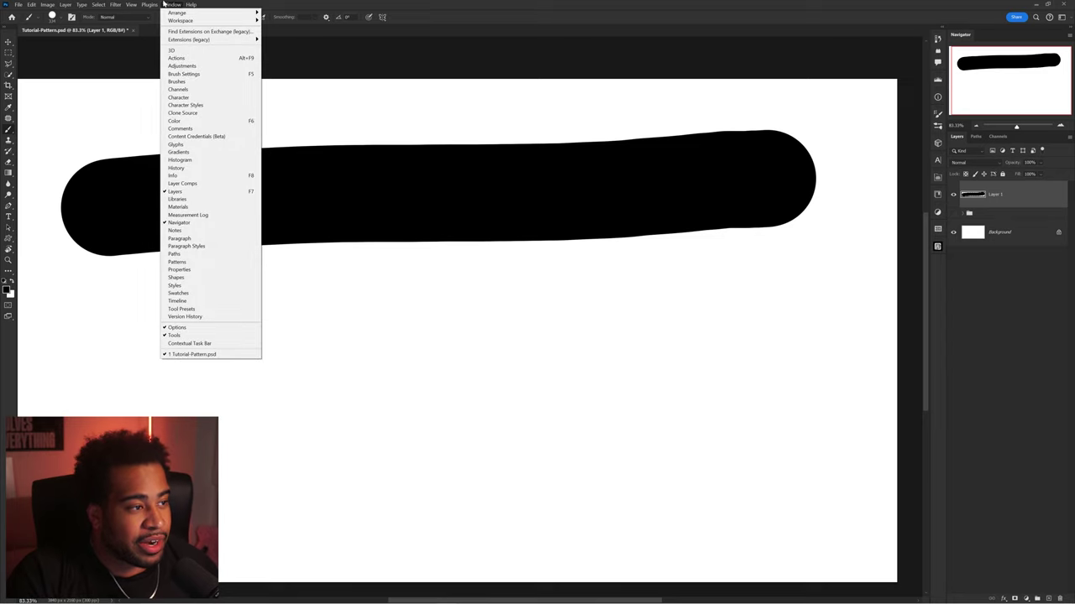
{"action": "left_click", "coordinate": [180, 74]}
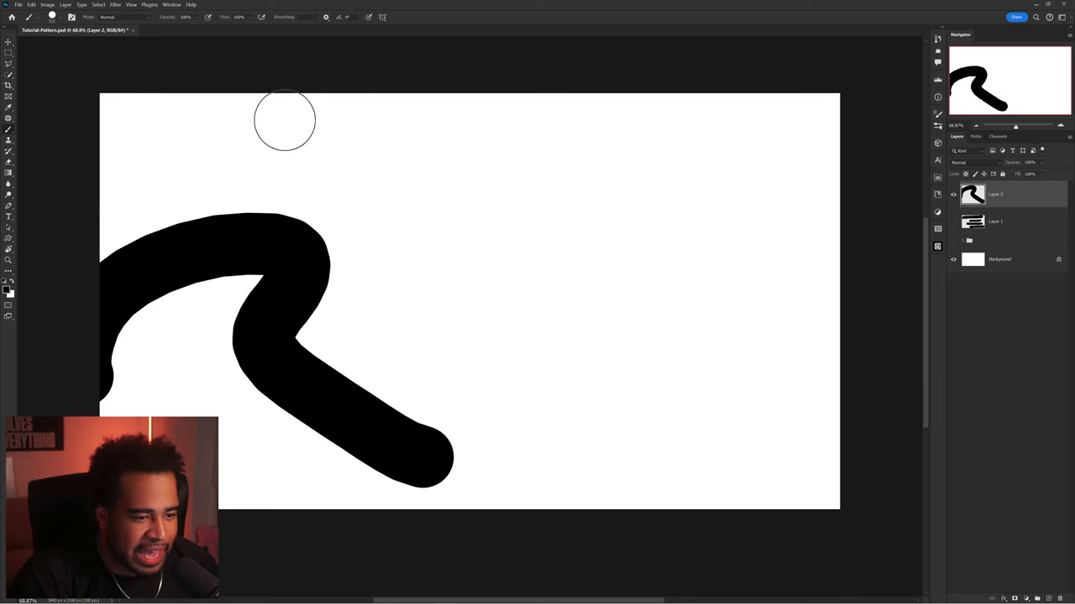
Redraw Layer 2 with three big wavy black strokes: a hook at left, an S at top, a zigzag at right.
{"action": "left_click_drag", "start_coordinate": [369, 114], "coordinate": [486, 250]}
{"action": "left_click_drag", "start_coordinate": [807, 330], "coordinate": [605, 99]}
{"action": "key", "text": "ctrl+z"}
{"action": "key", "text": "ctrl+z"}
{"action": "key", "text": "ctrl+z"}
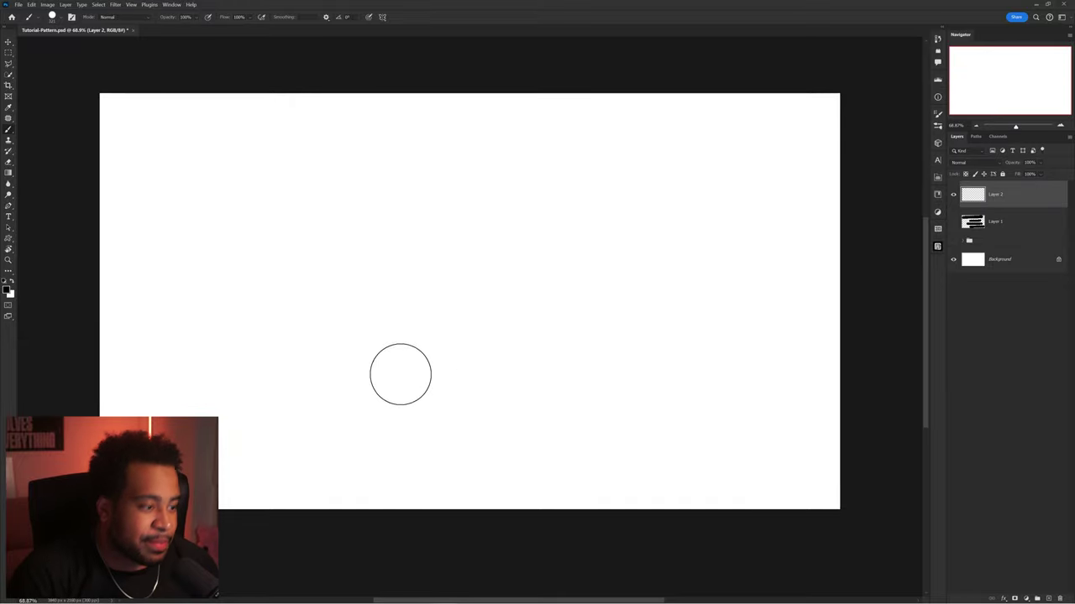
{"action": "mouse_move", "coordinate": [72, 384]}
{"action": "left_mouse_down"}
{"action": "mouse_move", "coordinate": [115, 307]}
{"action": "mouse_move", "coordinate": [358, 496]}
{"action": "mouse_move", "coordinate": [361, 519]}
{"action": "left_mouse_up"}
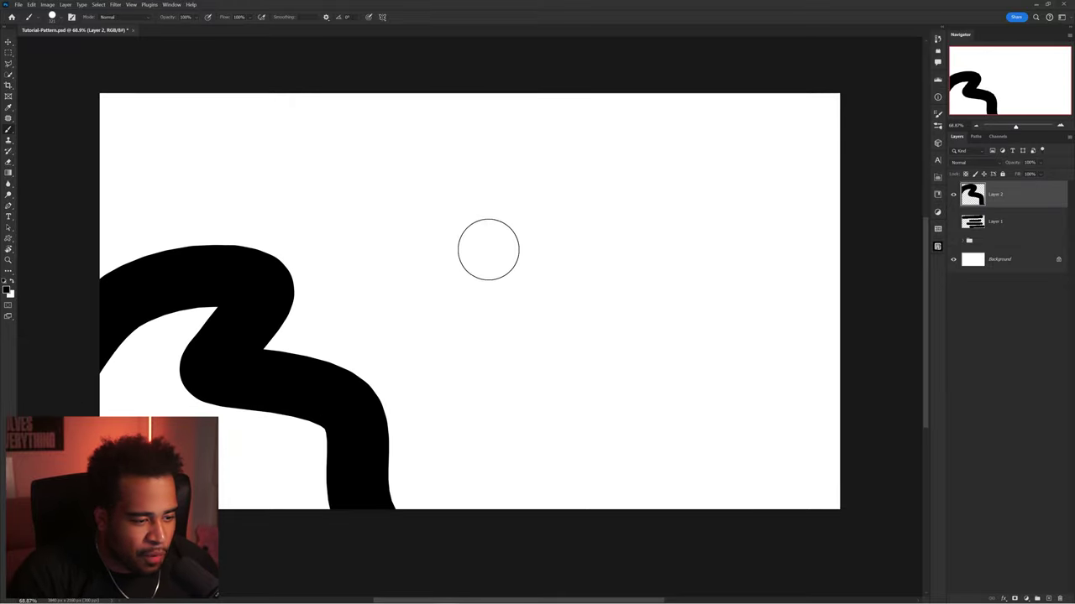
{"action": "mouse_move", "coordinate": [298, 199]}
{"action": "left_mouse_down"}
{"action": "mouse_move", "coordinate": [467, 297]}
{"action": "mouse_move", "coordinate": [504, 433]}
{"action": "left_mouse_up"}
{"action": "mouse_move", "coordinate": [792, 151]}
{"action": "left_mouse_down"}
{"action": "mouse_move", "coordinate": [642, 177]}
{"action": "mouse_move", "coordinate": [808, 340]}
{"action": "mouse_move", "coordinate": [810, 477]}
{"action": "left_mouse_up"}
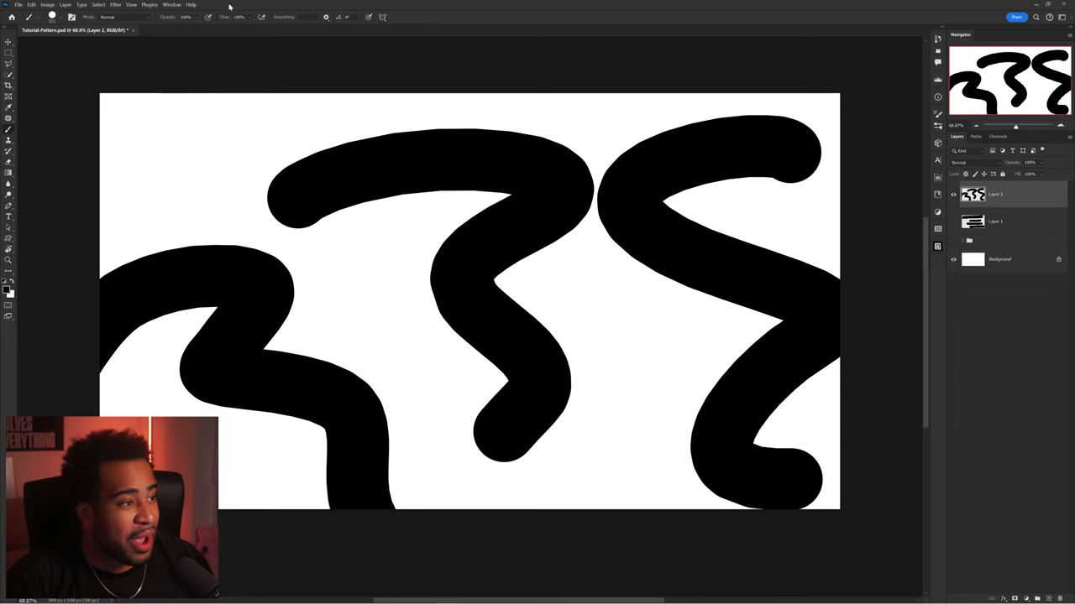
Open the strokes in Filter > Liquify, zoom the preview out to 61.7%, and begin smearing them.
{"action": "left_click", "coordinate": [124, 5]}
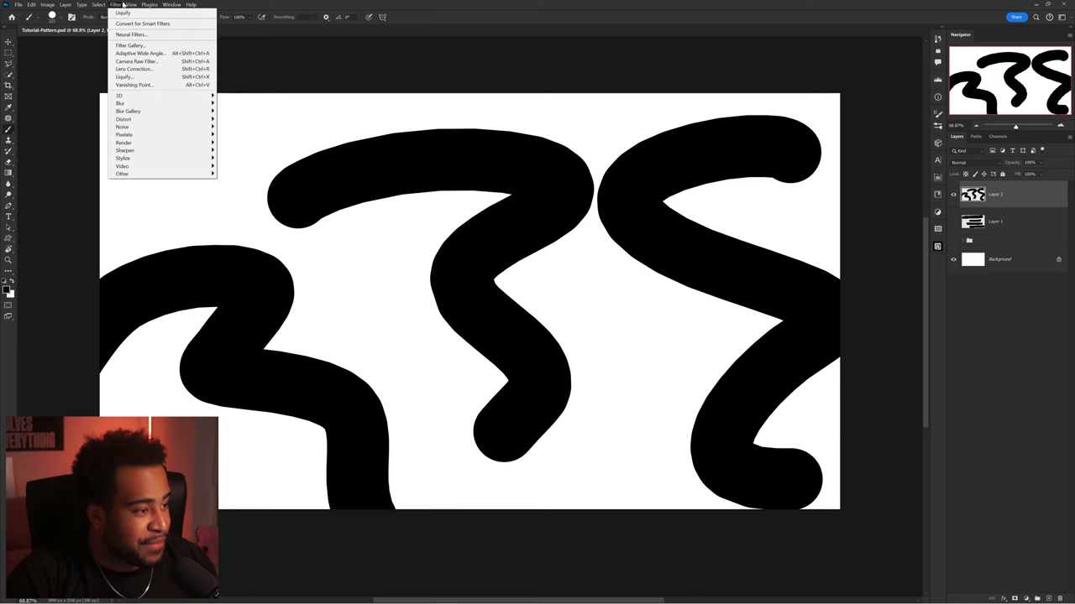
{"action": "left_click", "coordinate": [125, 76]}
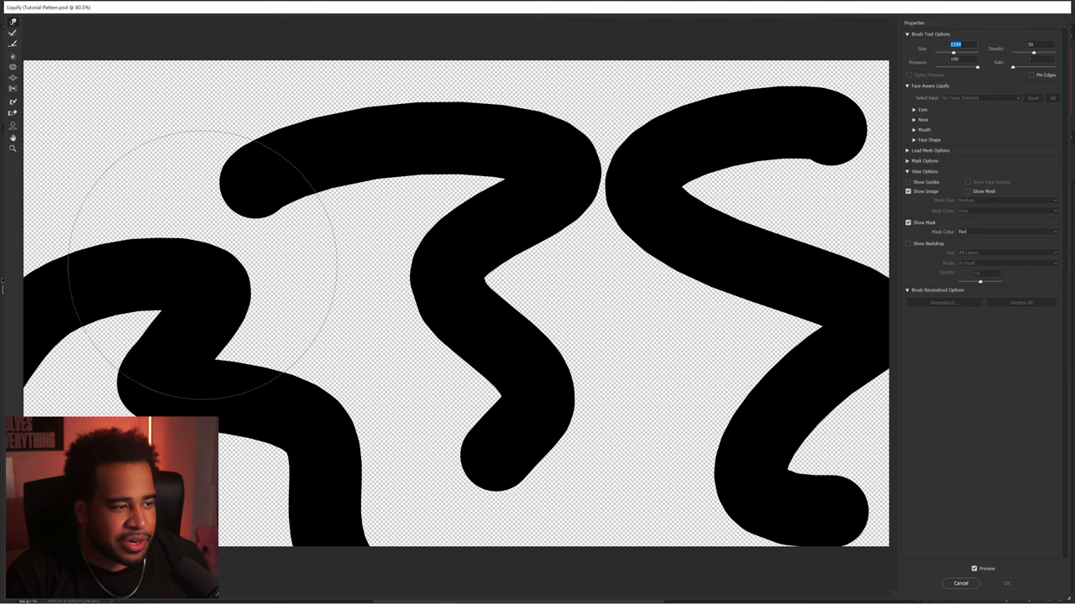
{"action": "key", "text": "alt+space"}
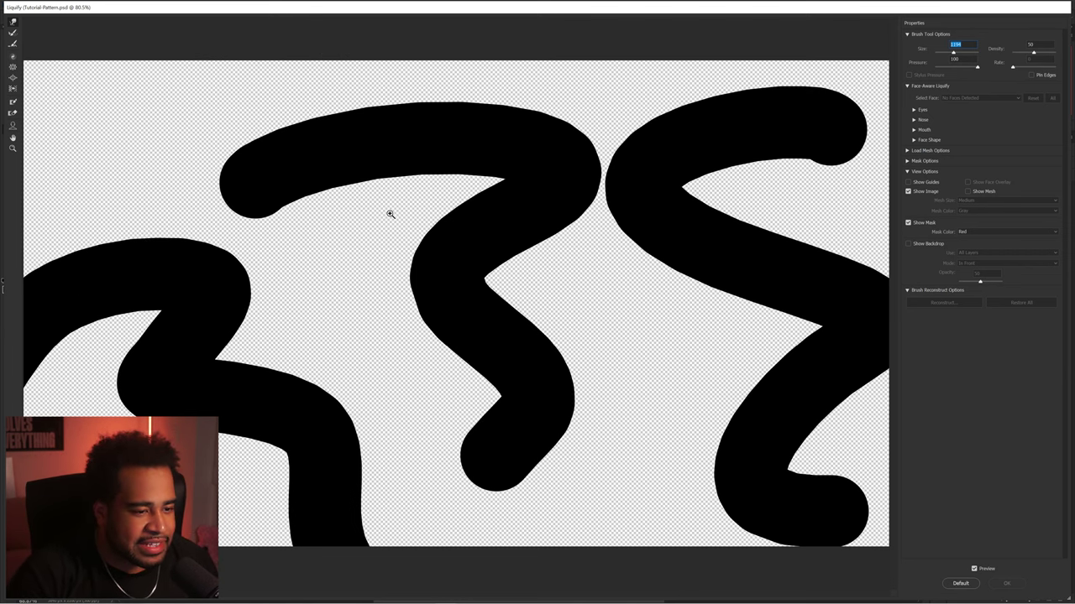
{"action": "left_click", "coordinate": [391, 215], "text": "alt"}
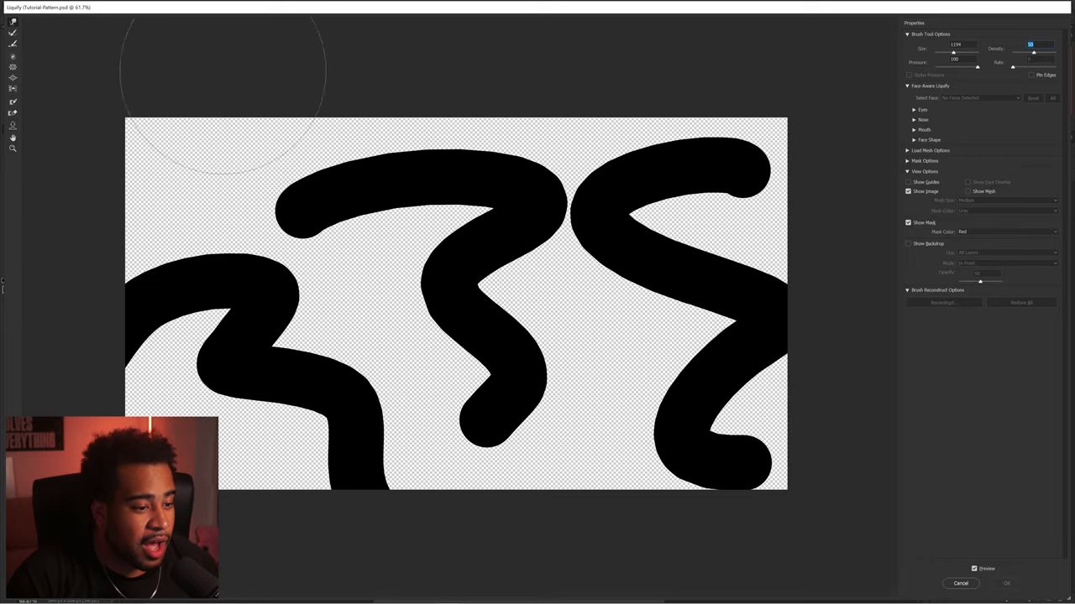
{"action": "mouse_move", "coordinate": [389, 252]}
{"action": "left_mouse_down"}
{"action": "mouse_move", "coordinate": [132, 352]}
{"action": "mouse_move", "coordinate": [375, 358]}
{"action": "mouse_move", "coordinate": [630, 112]}
{"action": "mouse_move", "coordinate": [635, 303]}
{"action": "mouse_move", "coordinate": [325, 434]}
{"action": "mouse_move", "coordinate": [644, 473]}
{"action": "mouse_move", "coordinate": [642, 168]}
{"action": "mouse_move", "coordinate": [843, 202]}
{"action": "mouse_move", "coordinate": [689, 285]}
{"action": "mouse_move", "coordinate": [774, 418]}
{"action": "mouse_move", "coordinate": [784, 315]}
{"action": "left_mouse_up"}
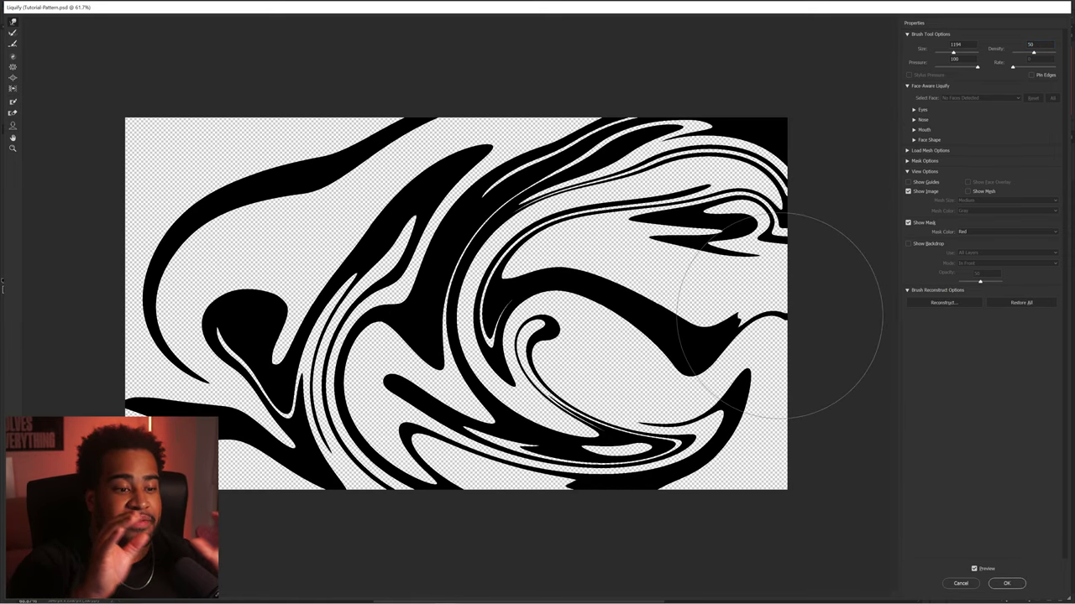
Smear the black strokes with Forward Warp into arcs and curls across the middle and upper left.
{"action": "mouse_move", "coordinate": [779, 315]}
{"action": "left_mouse_down"}
{"action": "mouse_move", "coordinate": [613, 244]}
{"action": "mouse_move", "coordinate": [546, 311]}
{"action": "mouse_move", "coordinate": [856, 430]}
{"action": "left_mouse_up"}
{"action": "mouse_move", "coordinate": [533, 227]}
{"action": "left_mouse_down"}
{"action": "mouse_move", "coordinate": [739, 361]}
{"action": "mouse_move", "coordinate": [873, 316]}
{"action": "left_mouse_up"}
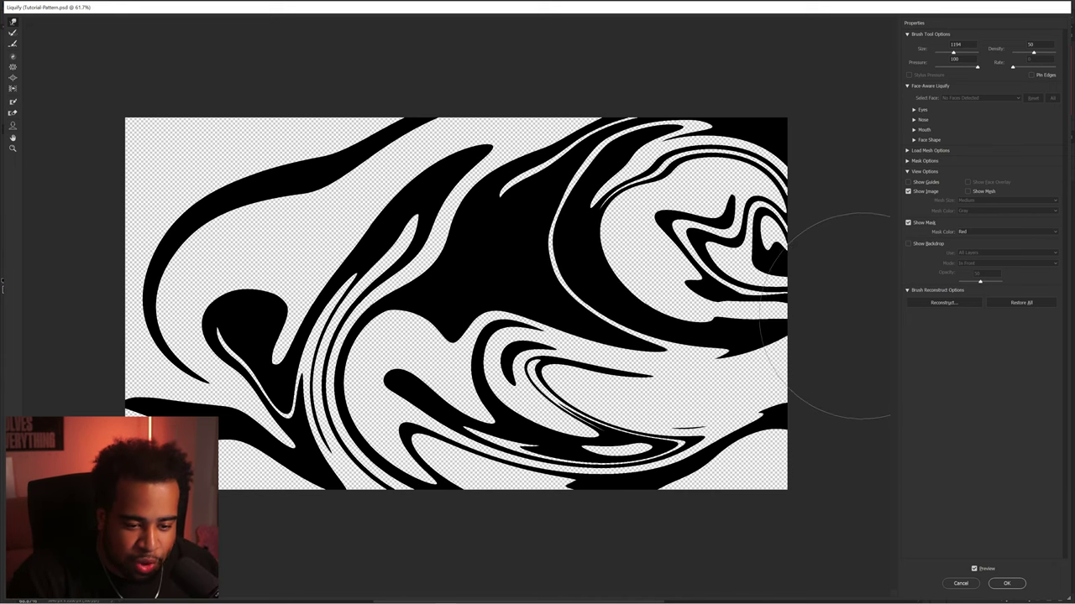
{"action": "mouse_move", "coordinate": [554, 175]}
{"action": "left_mouse_down"}
{"action": "mouse_move", "coordinate": [554, 319]}
{"action": "mouse_move", "coordinate": [747, 438]}
{"action": "left_mouse_up"}
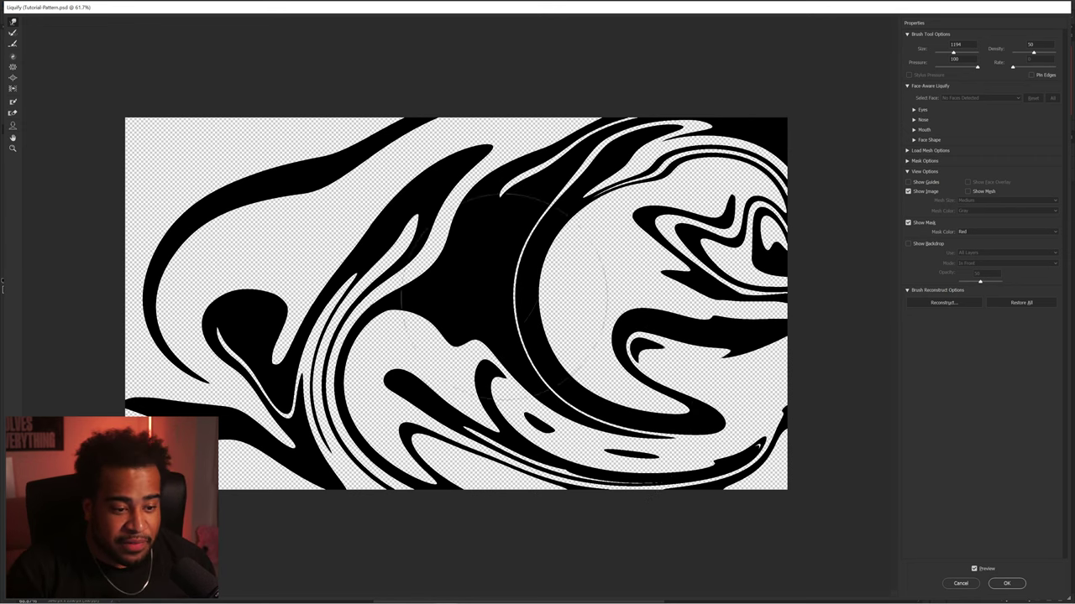
{"action": "mouse_move", "coordinate": [504, 293]}
{"action": "left_mouse_down"}
{"action": "mouse_move", "coordinate": [576, 216]}
{"action": "mouse_move", "coordinate": [537, 286]}
{"action": "mouse_move", "coordinate": [660, 336]}
{"action": "mouse_move", "coordinate": [506, 377]}
{"action": "mouse_move", "coordinate": [445, 467]}
{"action": "mouse_move", "coordinate": [588, 529]}
{"action": "left_mouse_up"}
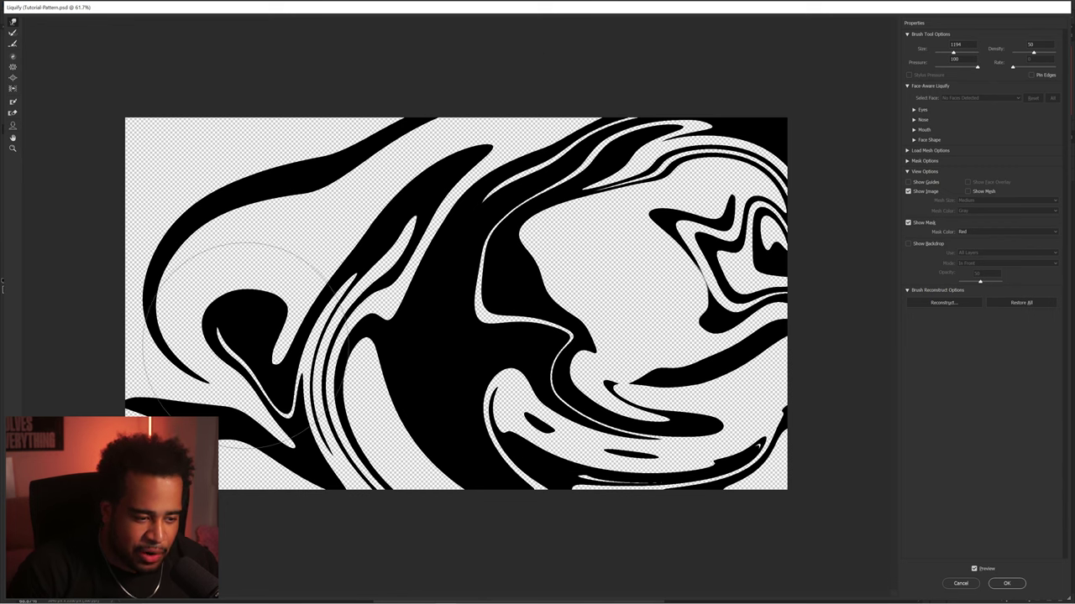
{"action": "mouse_move", "coordinate": [246, 347]}
{"action": "left_mouse_down"}
{"action": "mouse_move", "coordinate": [361, 168]}
{"action": "mouse_move", "coordinate": [126, 84]}
{"action": "left_mouse_up"}
{"action": "left_click_drag", "start_coordinate": [403, 327], "coordinate": [215, 99]}
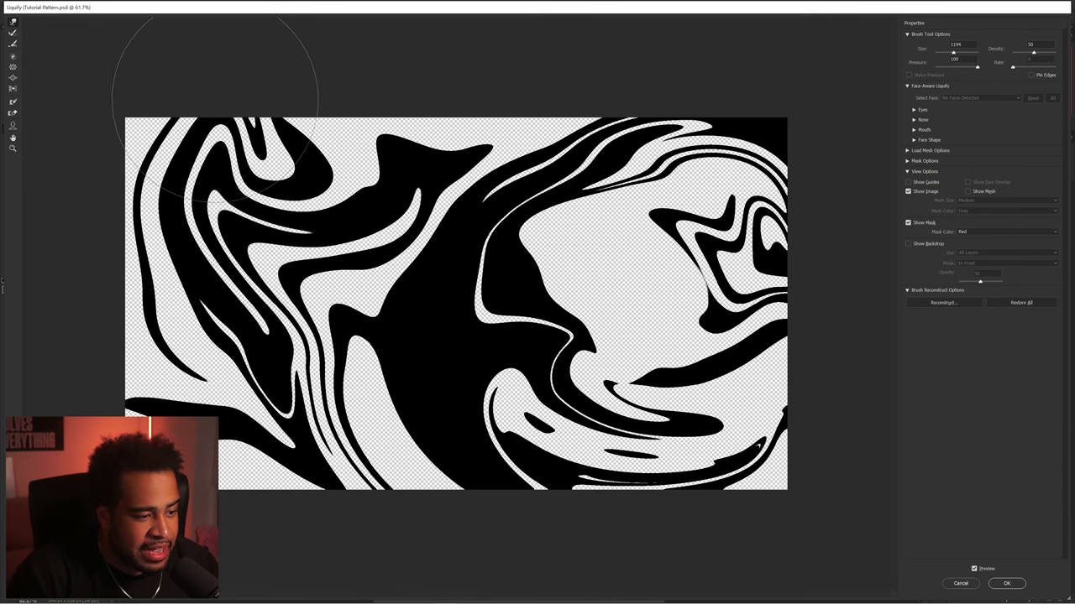
{"action": "mouse_move", "coordinate": [478, 271]}
{"action": "left_mouse_down"}
{"action": "mouse_move", "coordinate": [487, 124]}
{"action": "mouse_move", "coordinate": [456, 177]}
{"action": "mouse_move", "coordinate": [434, 269]}
{"action": "mouse_move", "coordinate": [609, 241]}
{"action": "mouse_move", "coordinate": [631, 206]}
{"action": "left_mouse_up"}
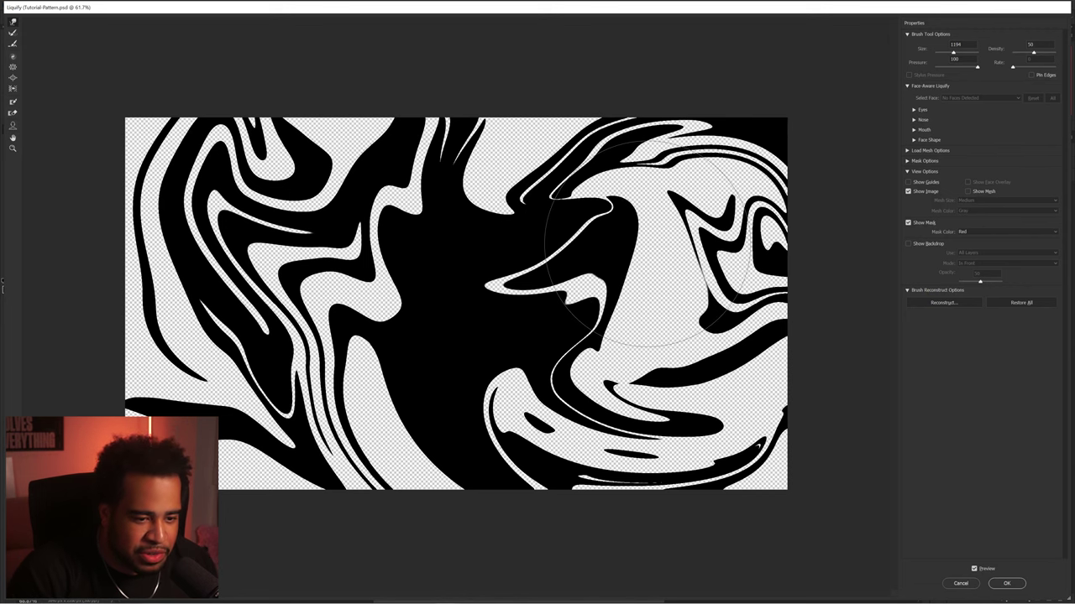
{"action": "mouse_move", "coordinate": [648, 243]}
{"action": "left_mouse_down"}
{"action": "mouse_move", "coordinate": [487, 277]}
{"action": "mouse_move", "coordinate": [428, 353]}
{"action": "mouse_move", "coordinate": [606, 330]}
{"action": "left_mouse_up"}
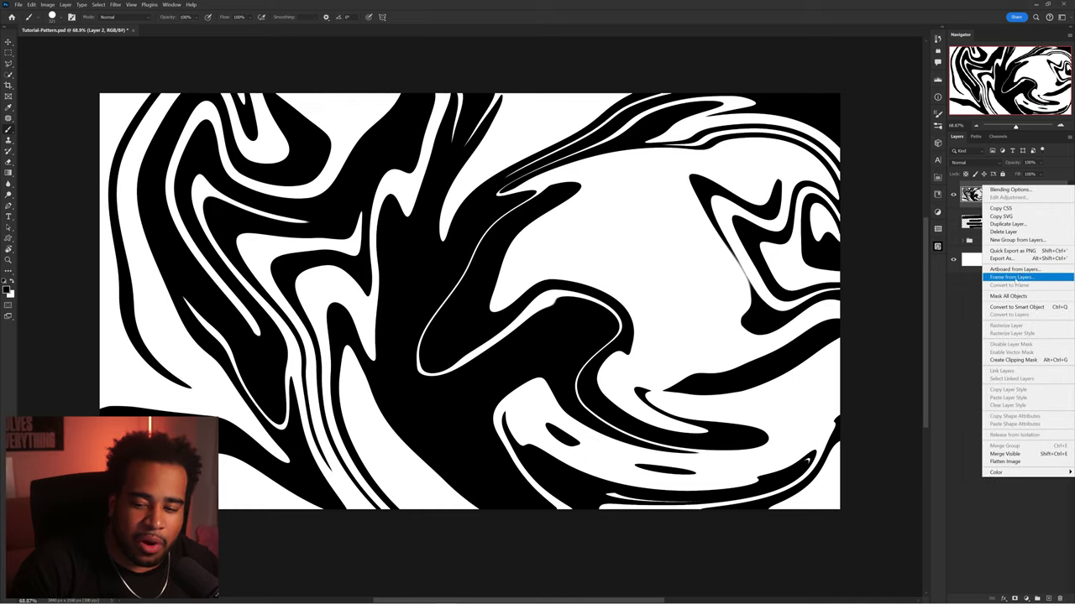
Convert Layer 2 to a smart object and drag it into the Illustrator document.
{"action": "left_click", "coordinate": [1017, 308]}
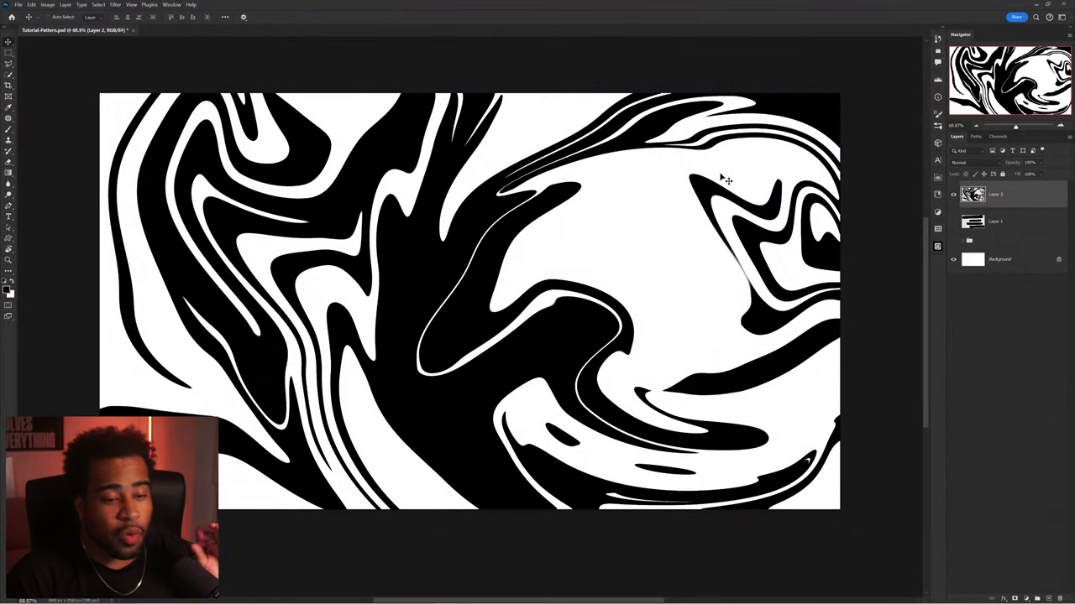
{"action": "left_click_drag", "start_coordinate": [561, 183], "coordinate": [503, 209]}
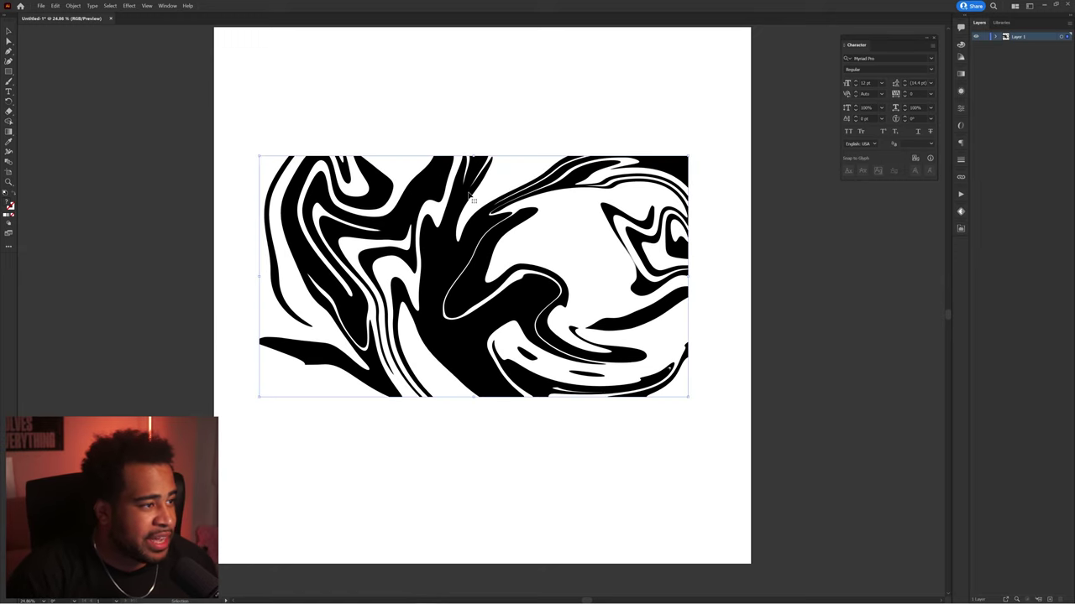
Open the Image Trace panel, float its panel group, and nudge the marble image slightly right and down.
{"action": "left_click", "coordinate": [74, 6]}
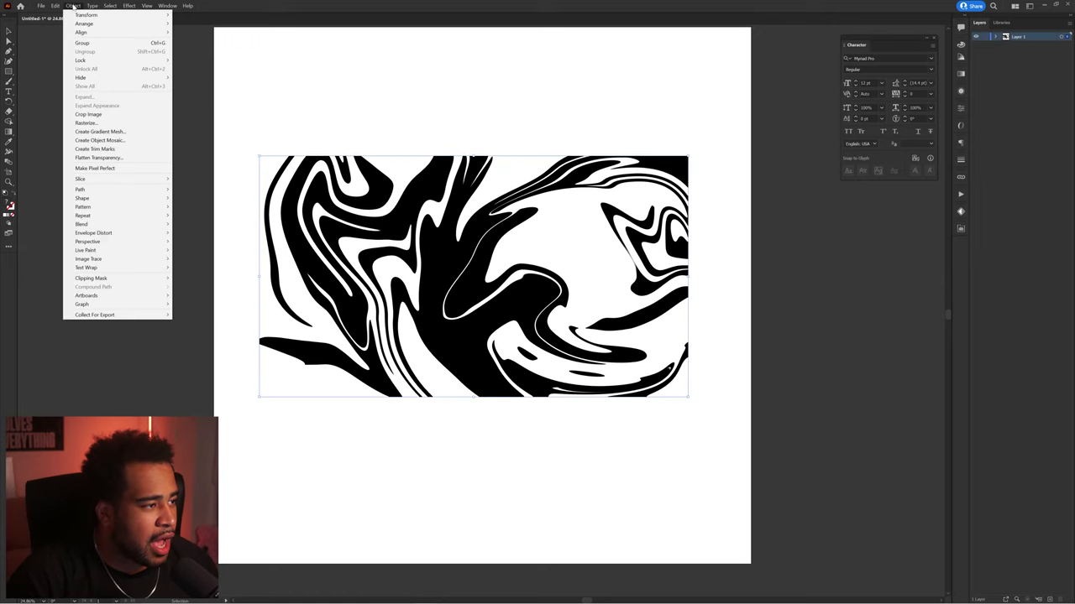
{"action": "mouse_move", "coordinate": [161, 10]}
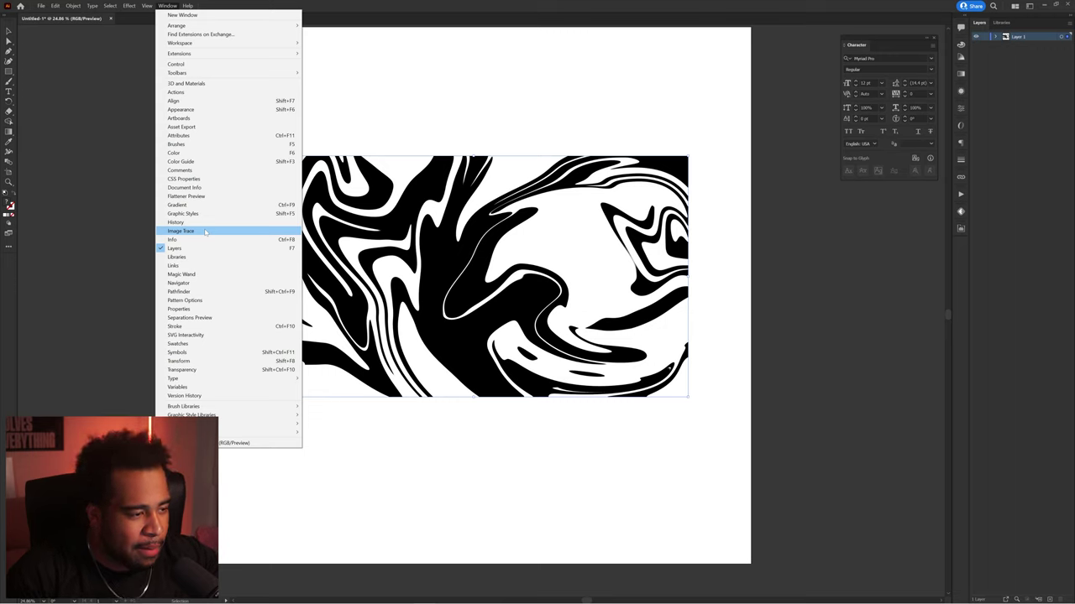
{"action": "left_click", "coordinate": [205, 232]}
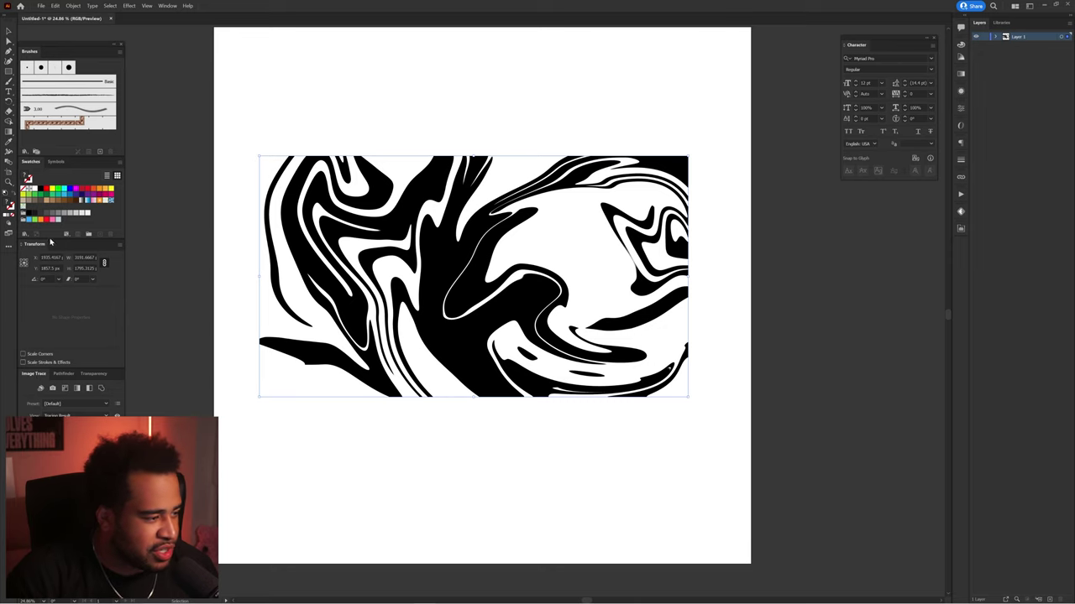
{"action": "left_click_drag", "start_coordinate": [37, 246], "coordinate": [124, 57]}
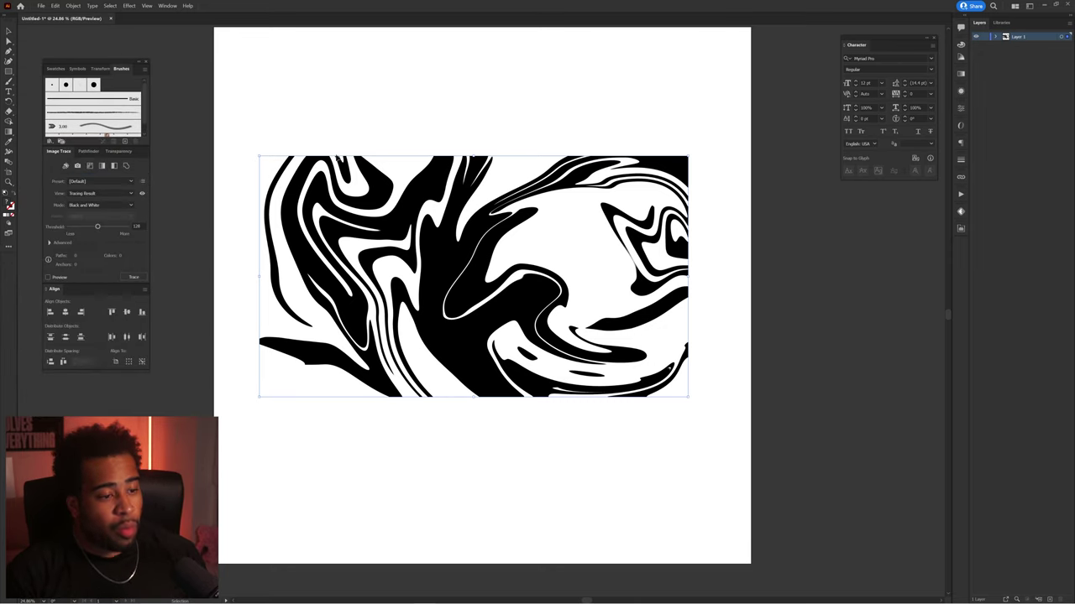
{"action": "mouse_move", "coordinate": [392, 239]}
{"action": "left_mouse_down"}
{"action": "mouse_move", "coordinate": [487, 220]}
{"action": "mouse_move", "coordinate": [454, 269]}
{"action": "mouse_move", "coordinate": [487, 237]}
{"action": "mouse_move", "coordinate": [401, 244]}
{"action": "left_mouse_up"}
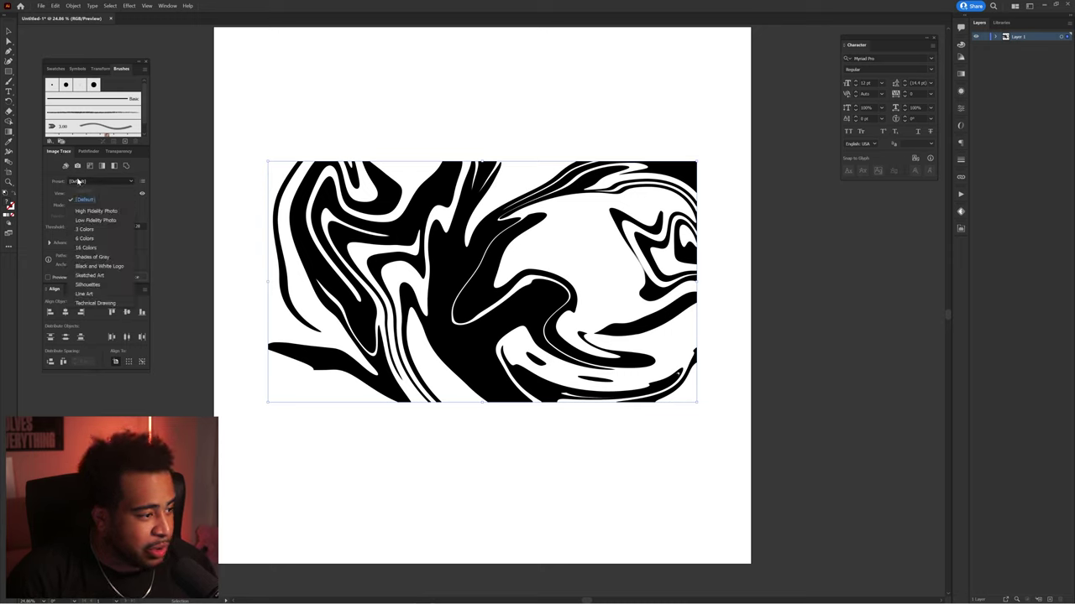
Choose the Sketched Art preset, expand Advanced options, and tick Ignore White.
{"action": "left_click", "coordinate": [94, 276]}
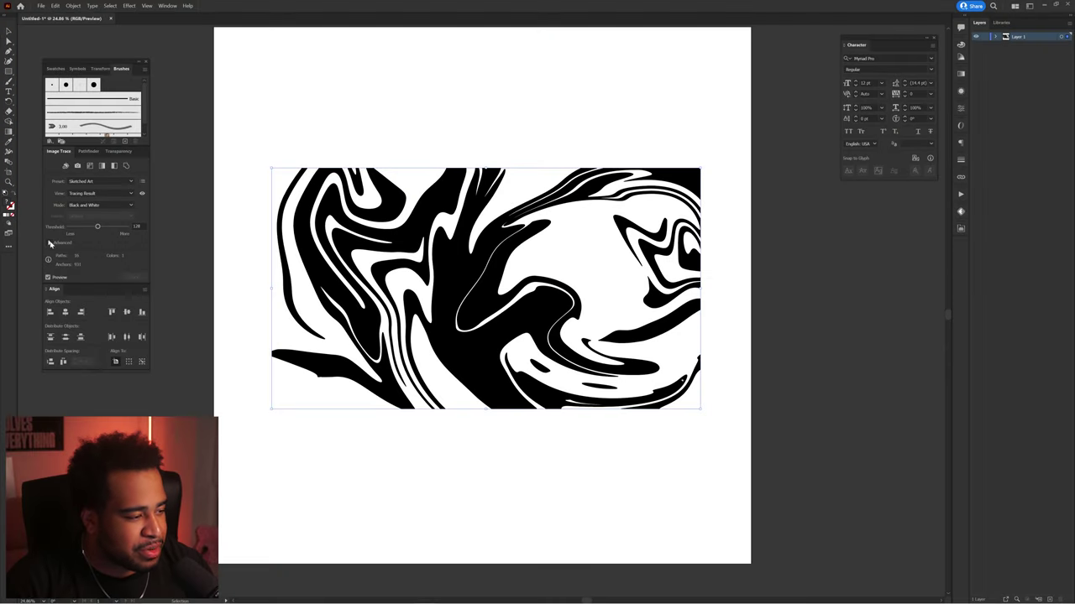
{"action": "left_click", "coordinate": [49, 242]}
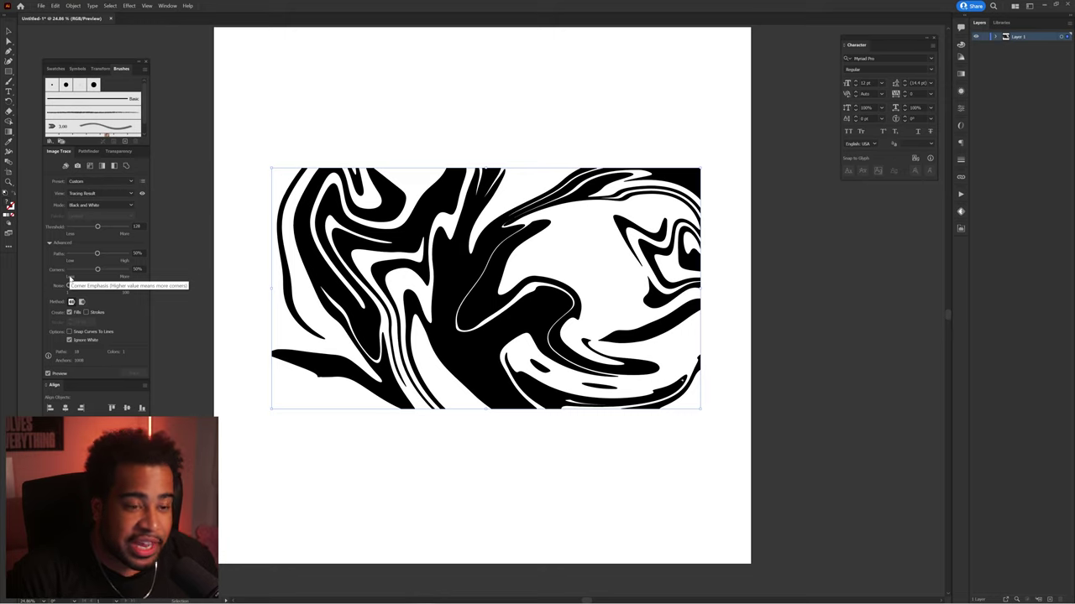
{"action": "left_click", "coordinate": [70, 340]}
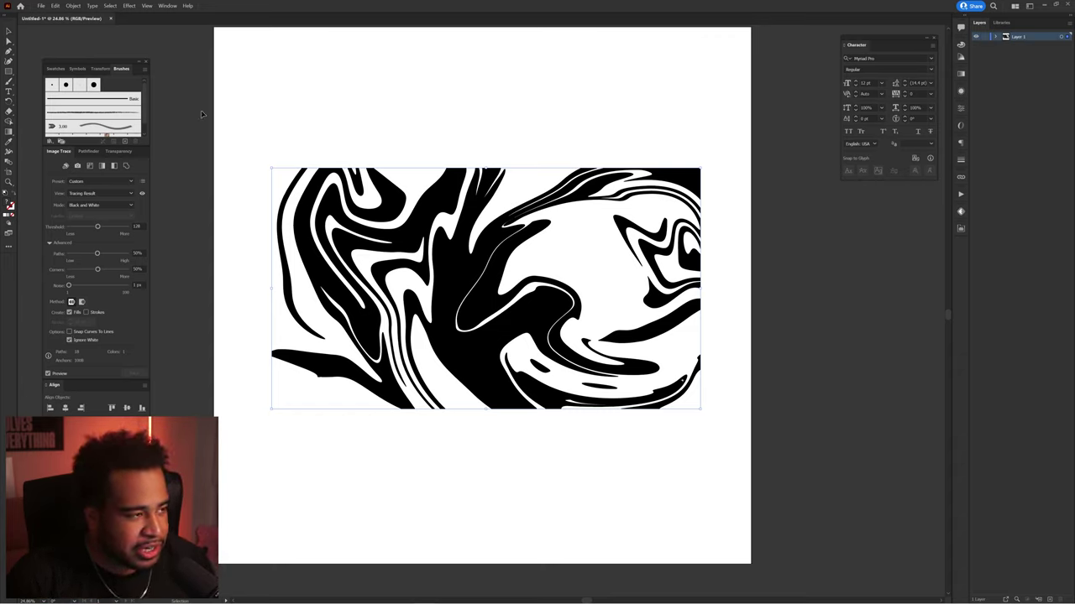
Expand the traced swirl into vector paths, including its fill.
{"action": "left_click", "coordinate": [73, 6]}
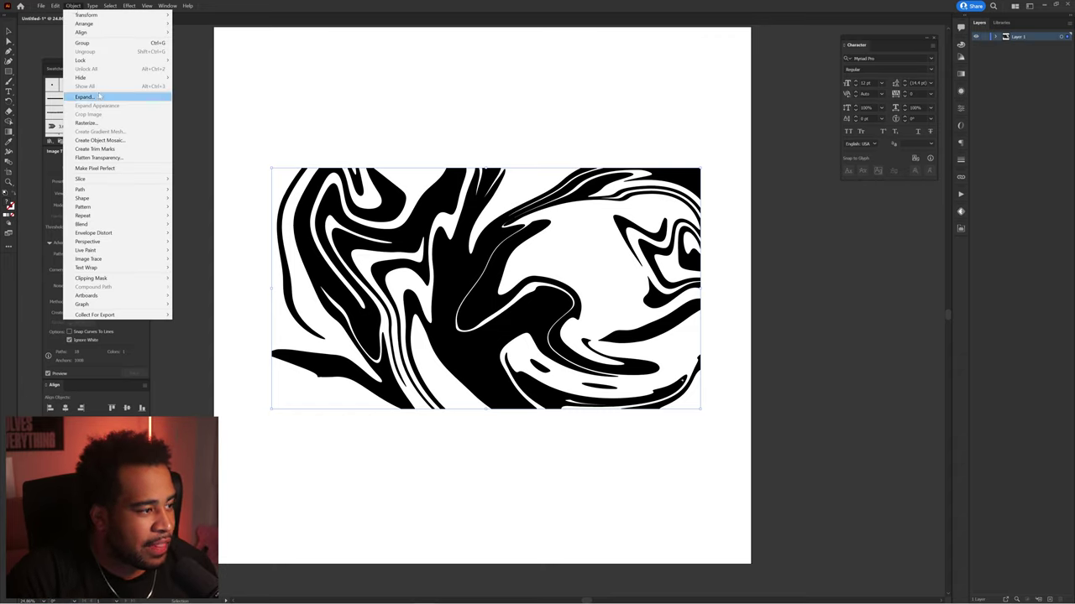
{"action": "left_click", "coordinate": [99, 97]}
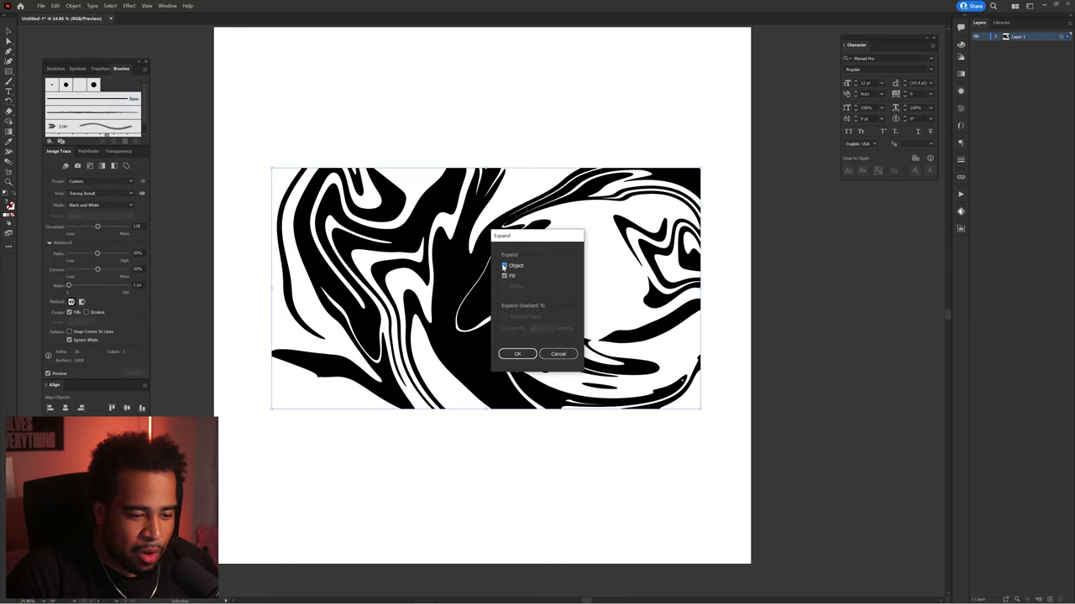
{"action": "left_click", "coordinate": [518, 353]}
Inspect individual swirl paths with Direct Selection, then move the artwork back onto the page.
{"action": "scroll", "coordinate": [503, 247], "scroll_direction": "down", "scroll_amount": 2}
{"action": "left_click_drag", "start_coordinate": [503, 247], "coordinate": [765, 236]}
{"action": "scroll", "coordinate": [732, 220], "scroll_direction": "up", "scroll_amount": 2}
{"action": "scroll", "coordinate": [733, 220], "scroll_direction": "right", "scroll_amount": 2}
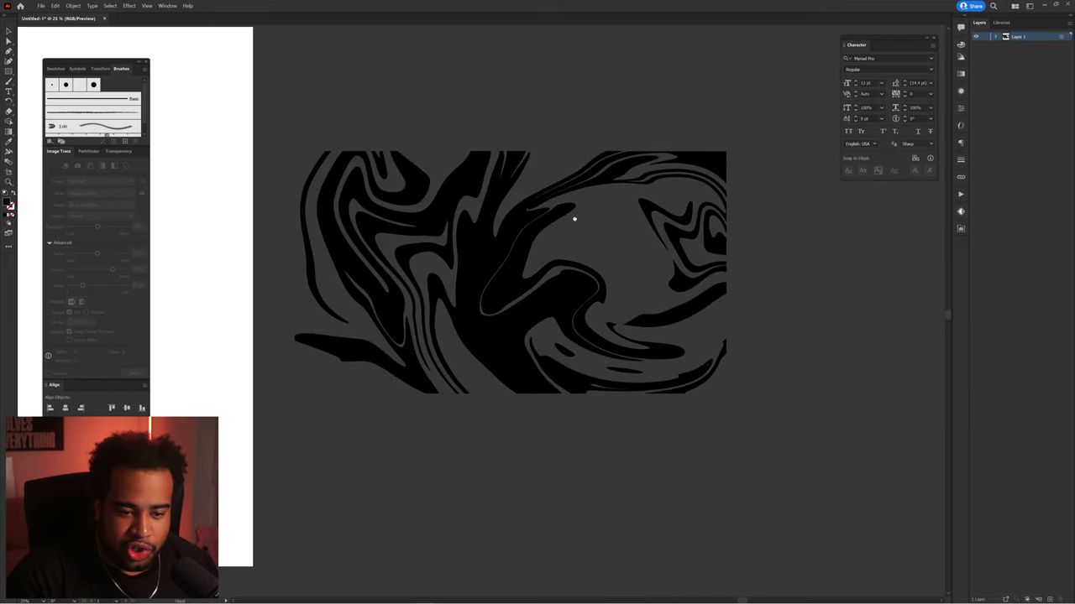
{"action": "key", "text": "a"}
{"action": "left_click", "coordinate": [478, 281]}
{"action": "left_click_drag", "start_coordinate": [477, 281], "coordinate": [704, 188]}
{"action": "key", "text": "ctrl+z"}
{"action": "key", "text": "v"}
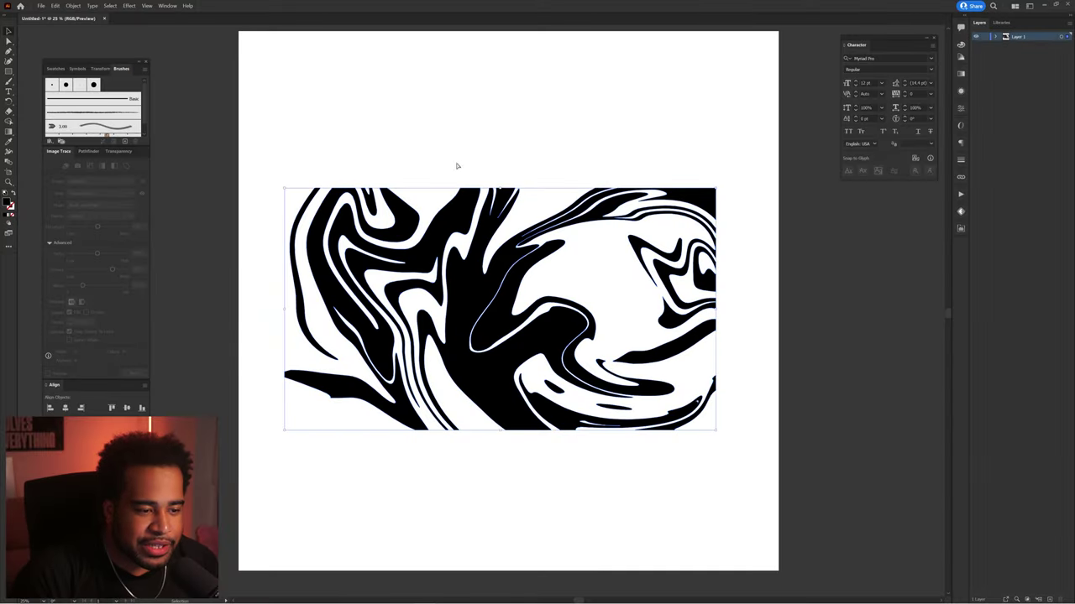
{"action": "left_click_drag", "start_coordinate": [432, 287], "coordinate": [487, 273]}
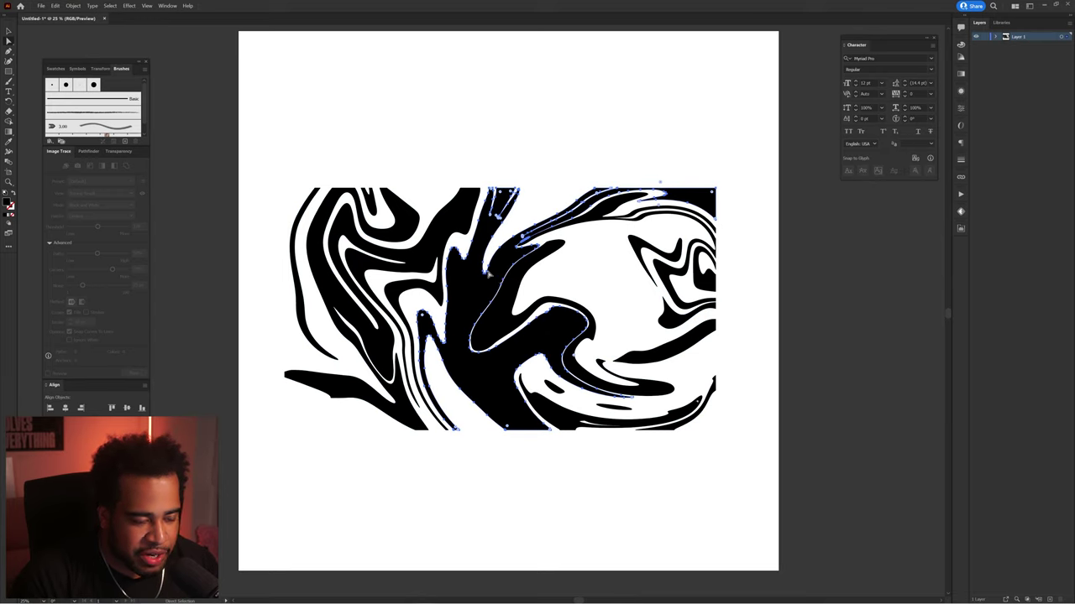
{"action": "left_click", "coordinate": [129, 6]}
Apply a Stylize > Scribble effect with the Loose preset and adjusted line spacing.
{"action": "mouse_move", "coordinate": [149, 114]}
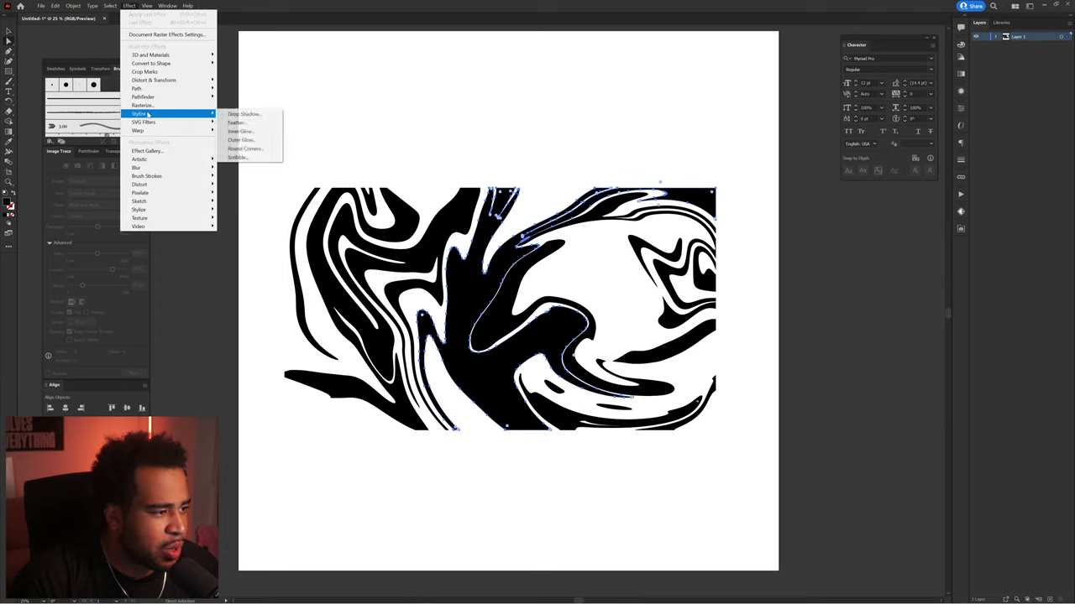
{"action": "left_click", "coordinate": [238, 157]}
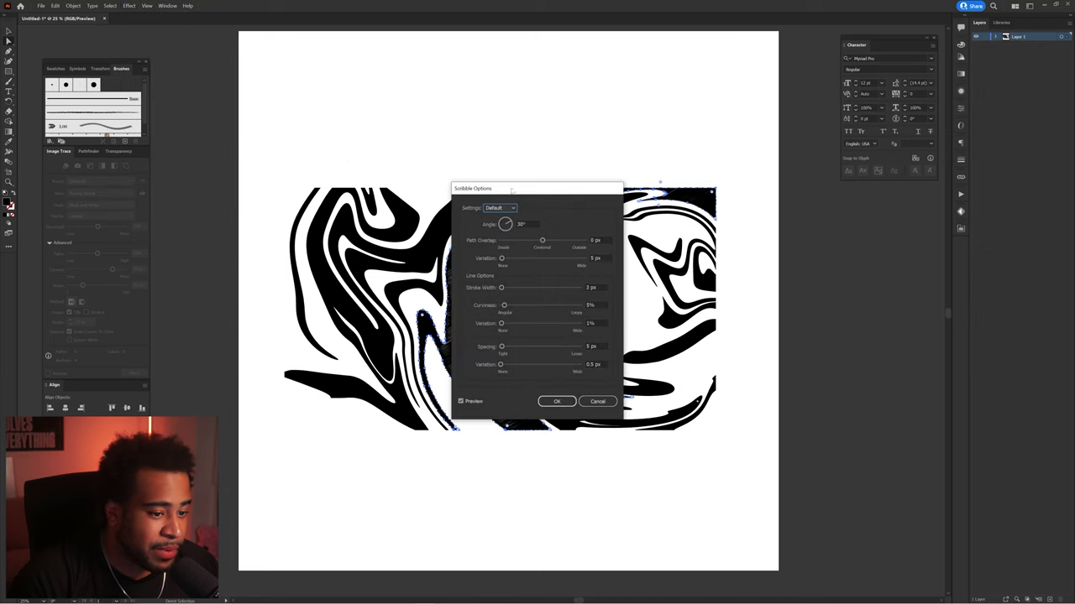
{"action": "left_click_drag", "start_coordinate": [515, 198], "coordinate": [720, 83]}
{"action": "left_click", "coordinate": [712, 88]}
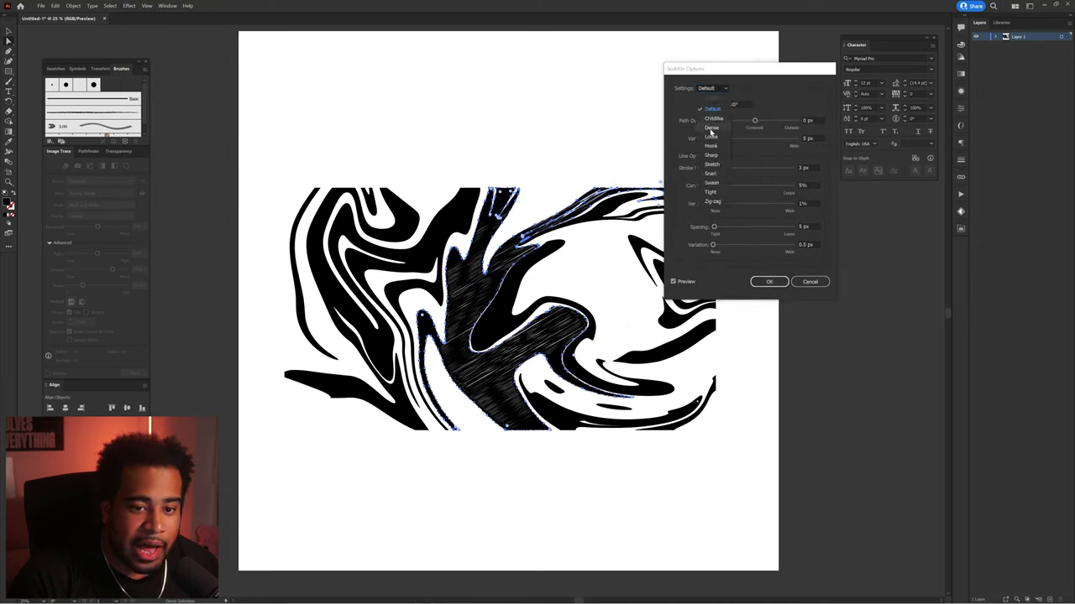
{"action": "left_click", "coordinate": [712, 132]}
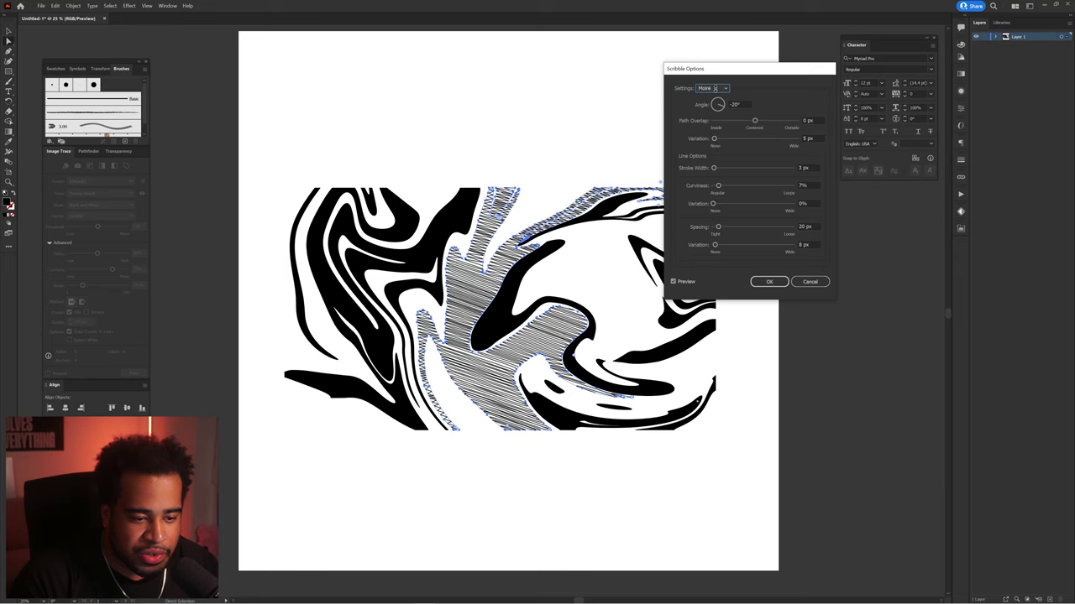
{"action": "scroll", "coordinate": [714, 88], "scroll_direction": "up", "scroll_amount": 1}
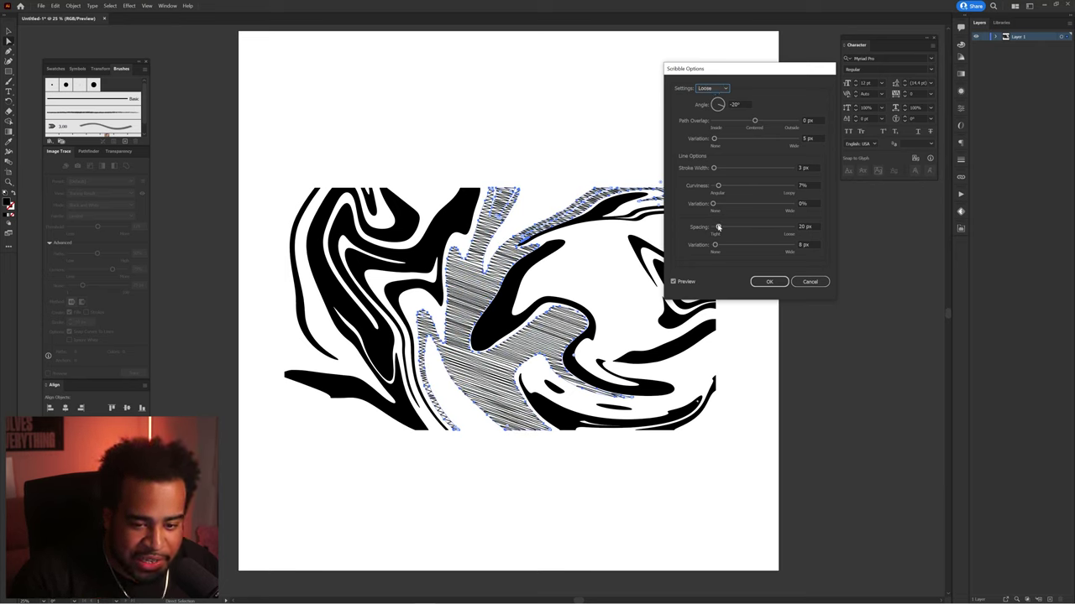
{"action": "left_click_drag", "start_coordinate": [718, 229], "coordinate": [714, 229]}
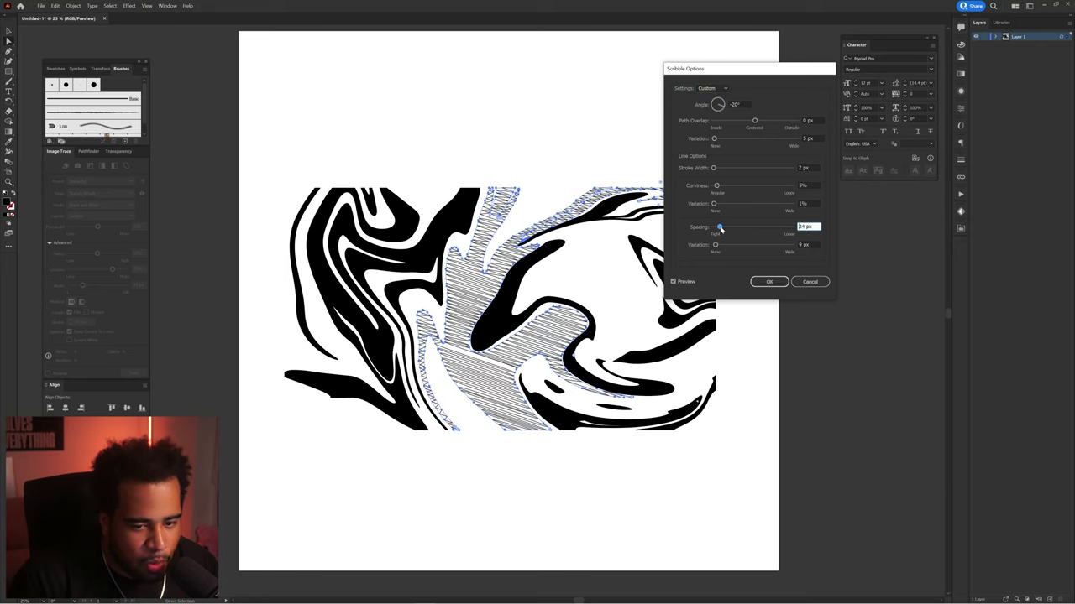
{"action": "left_click", "coordinate": [767, 282]}
Select individual swirl shapes, undo the change to the middle one, then select all the artwork.
{"action": "left_click", "coordinate": [759, 305]}
{"action": "left_click", "coordinate": [672, 353]}
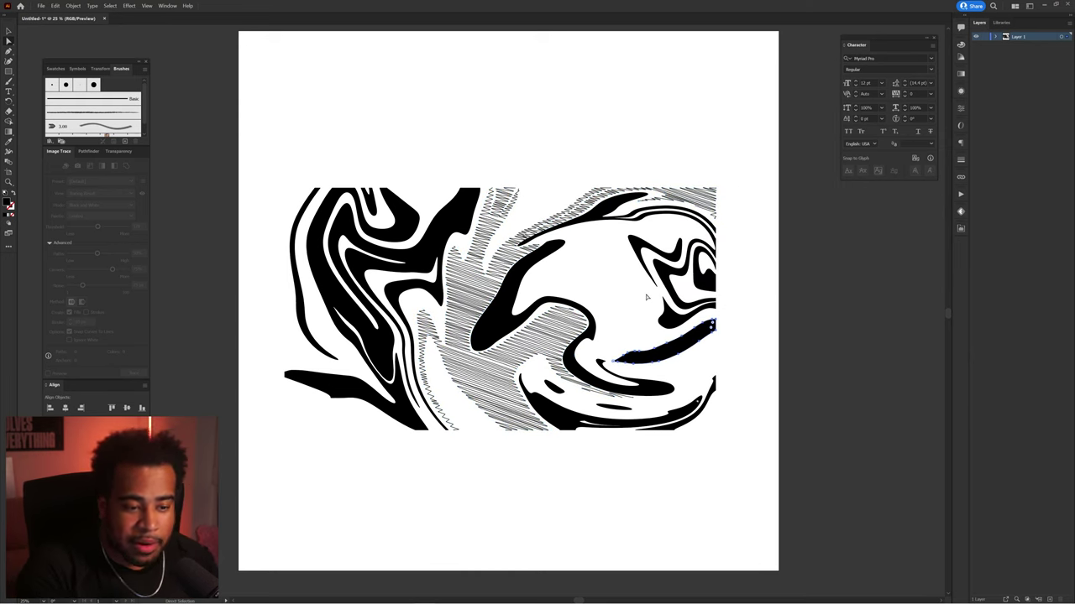
{"action": "left_click", "coordinate": [589, 312]}
{"action": "key", "text": "ctrl+z"}
{"action": "key", "text": "ctrl+z"}
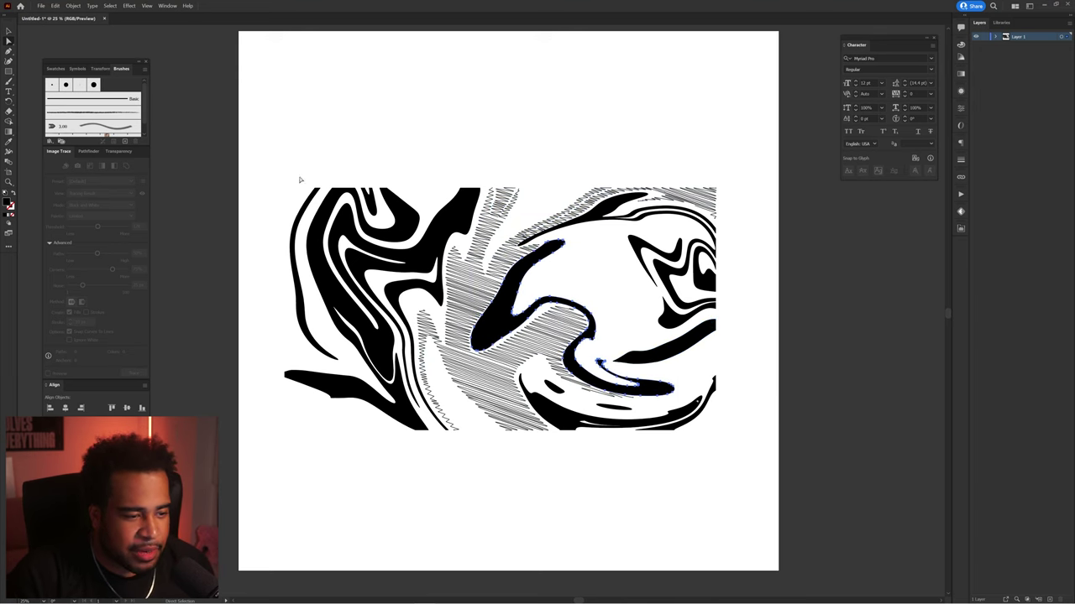
{"action": "key", "text": "ctrl+a"}
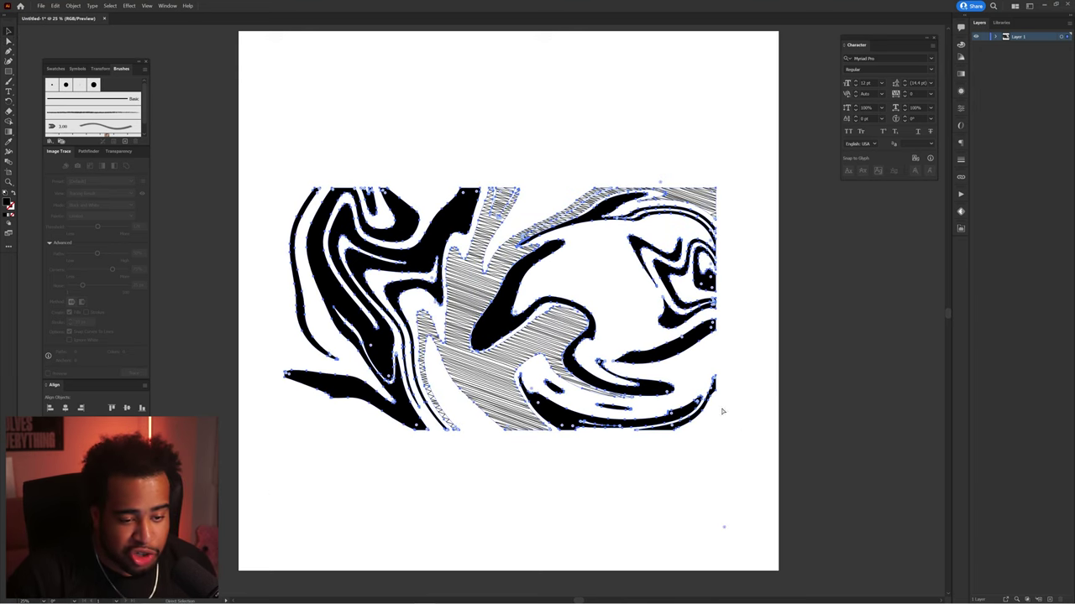
In Photoshop, add a Gradient Map adjustment layer using the red-to-yellow preset.
{"action": "left_click", "coordinate": [398, 591]}
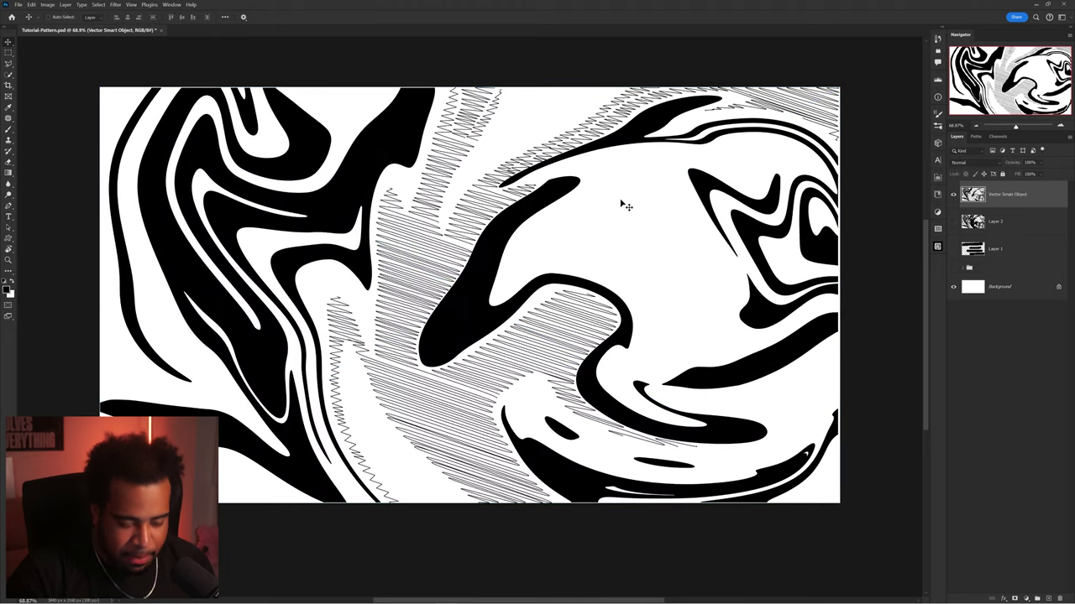
{"action": "left_click", "coordinate": [1026, 597]}
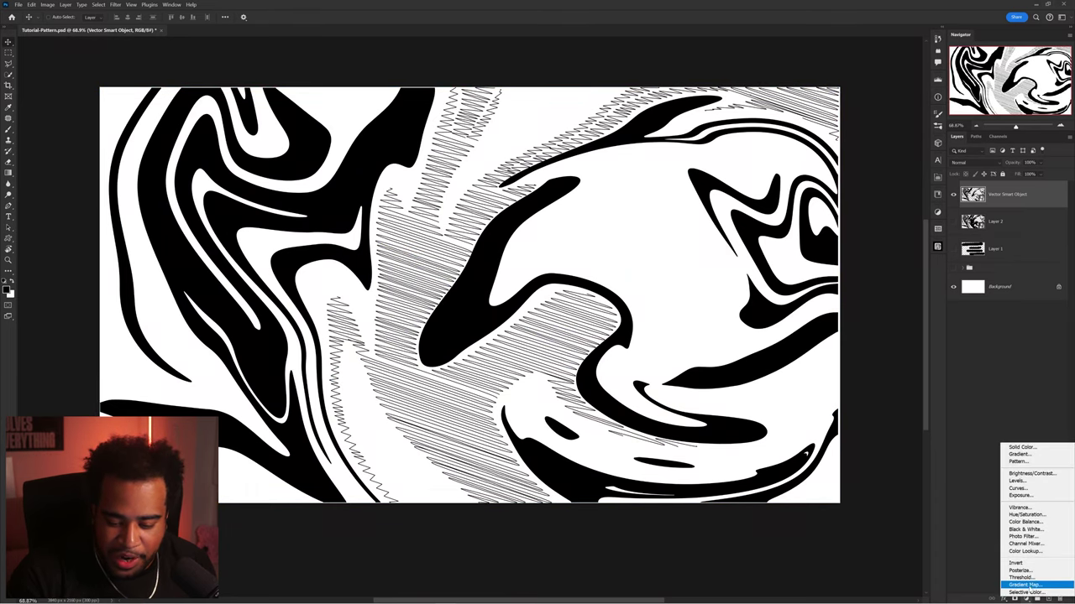
{"action": "left_click", "coordinate": [1041, 585]}
{"action": "left_click", "coordinate": [873, 204]}
{"action": "scroll", "coordinate": [894, 302], "scroll_direction": "down", "scroll_amount": 2}
{"action": "left_click", "coordinate": [890, 319]}
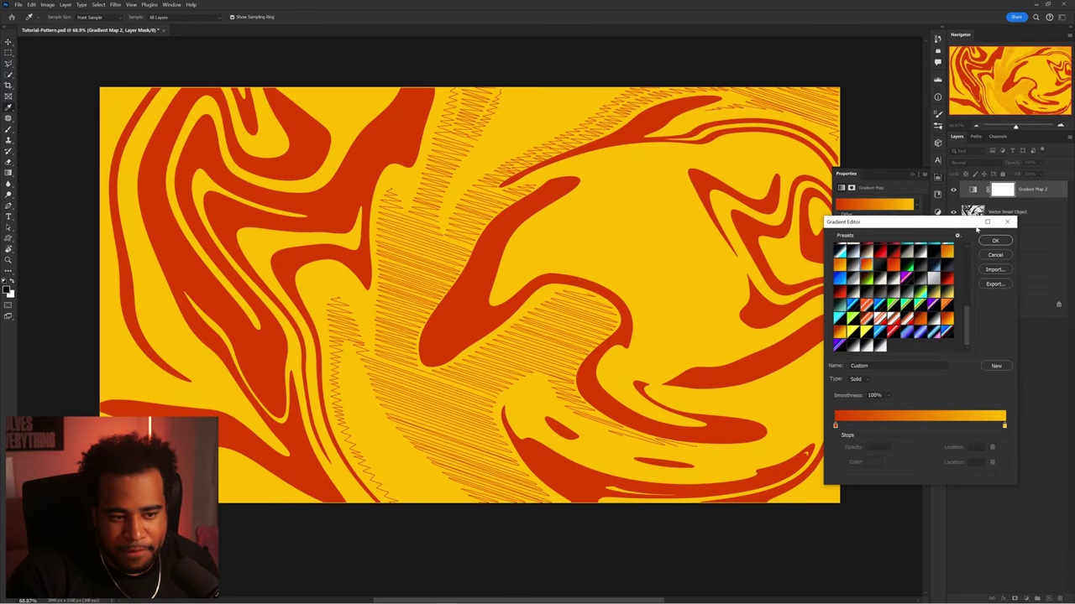
{"action": "left_click", "coordinate": [995, 240]}
{"action": "scroll", "coordinate": [589, 260], "scroll_direction": "down", "scroll_amount": 2}
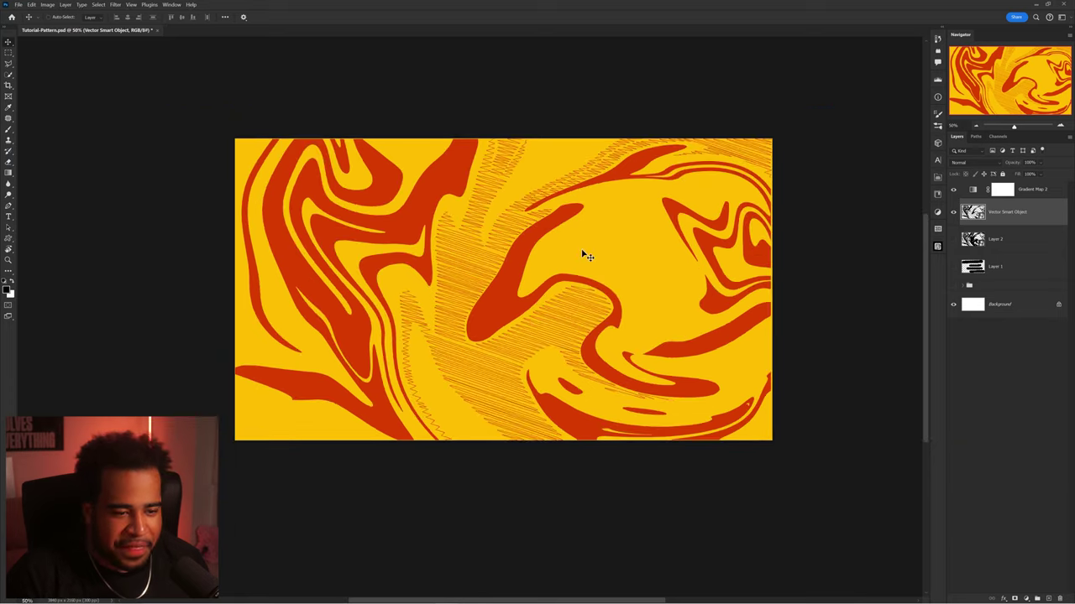
Scale the swirl smart object up a lot and move it to frame a close-up section.
{"action": "key", "text": "ctrl+t"}
{"action": "left_click_drag", "start_coordinate": [773, 287], "coordinate": [805, 285]}
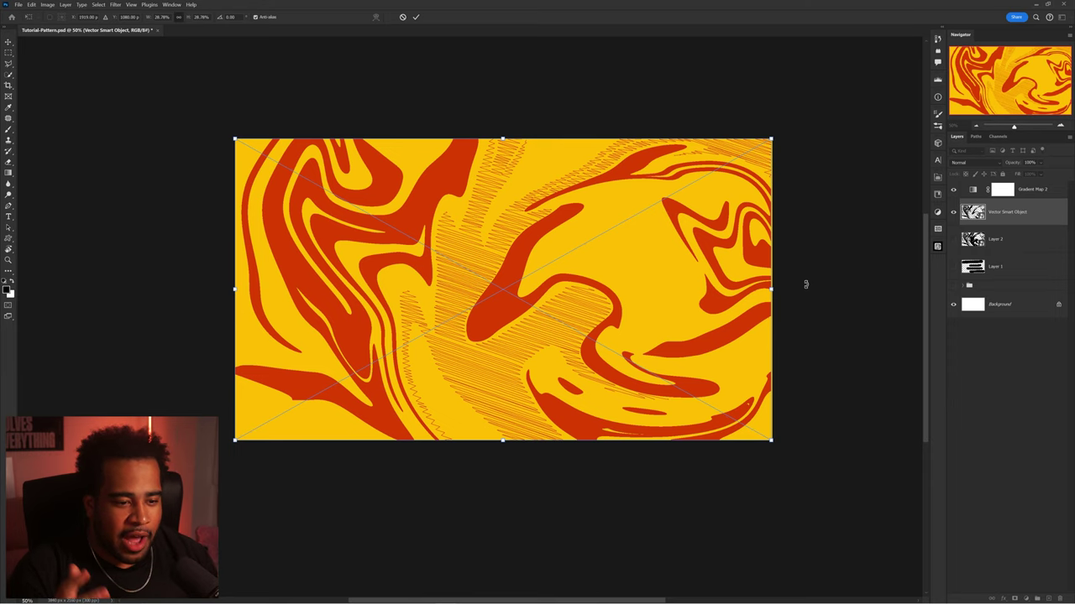
{"action": "scroll", "coordinate": [701, 267], "scroll_direction": "down", "scroll_amount": 1}
{"action": "left_click_drag", "start_coordinate": [748, 280], "coordinate": [849, 278]}
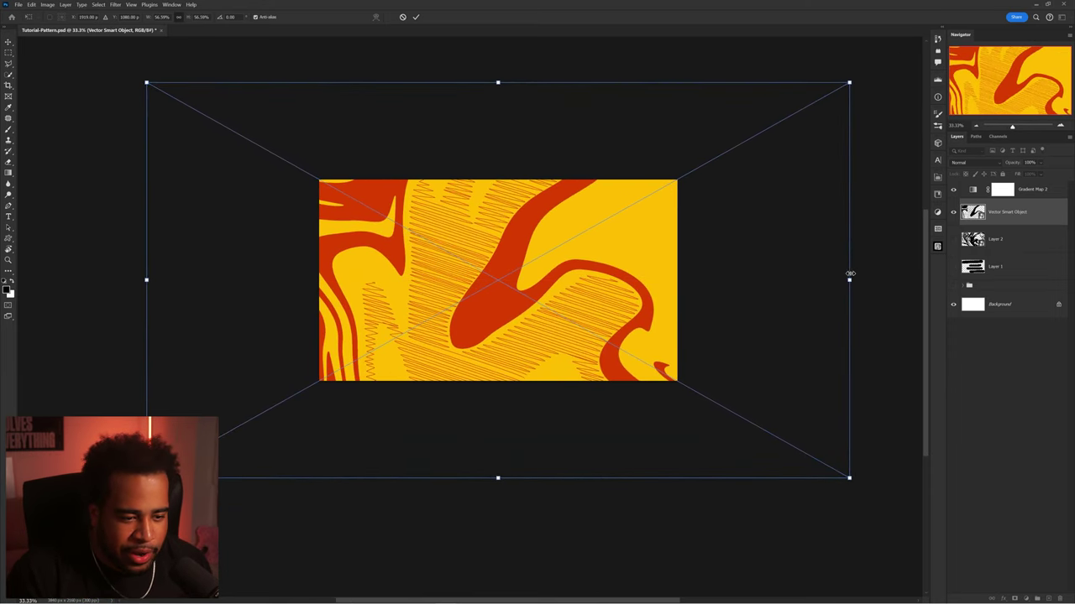
{"action": "key", "text": "Return"}
{"action": "left_click_drag", "start_coordinate": [587, 235], "coordinate": [528, 260]}
{"action": "scroll", "coordinate": [514, 238], "scroll_direction": "up", "scroll_amount": 1}
{"action": "left_click_drag", "start_coordinate": [629, 238], "coordinate": [582, 269]}
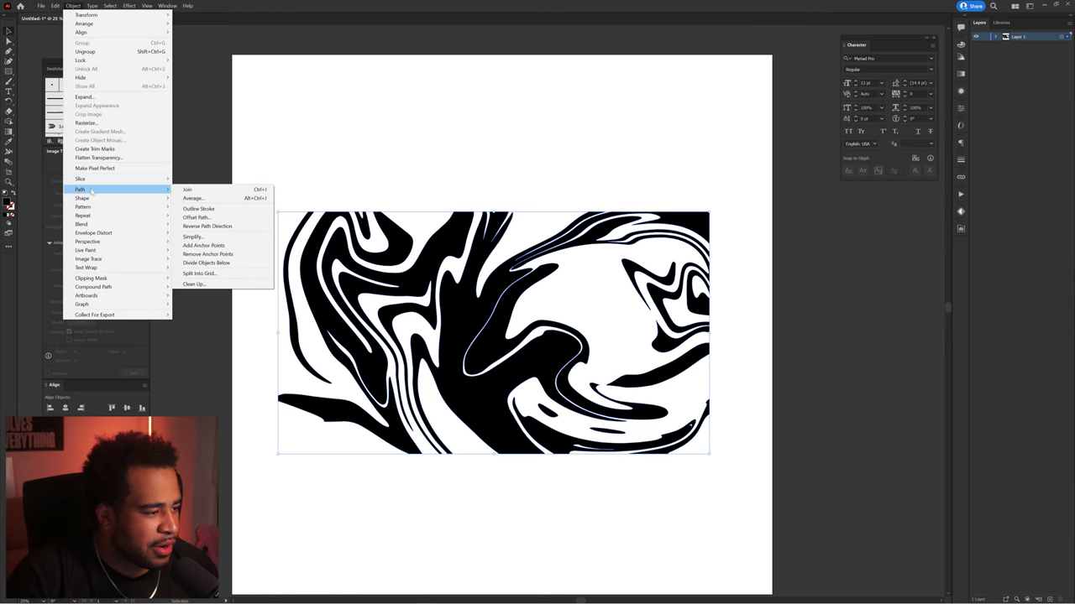
Simplify the swirl paths to 53% curves, with Preview and Convert to Straight Lines on.
{"action": "left_click", "coordinate": [206, 238]}
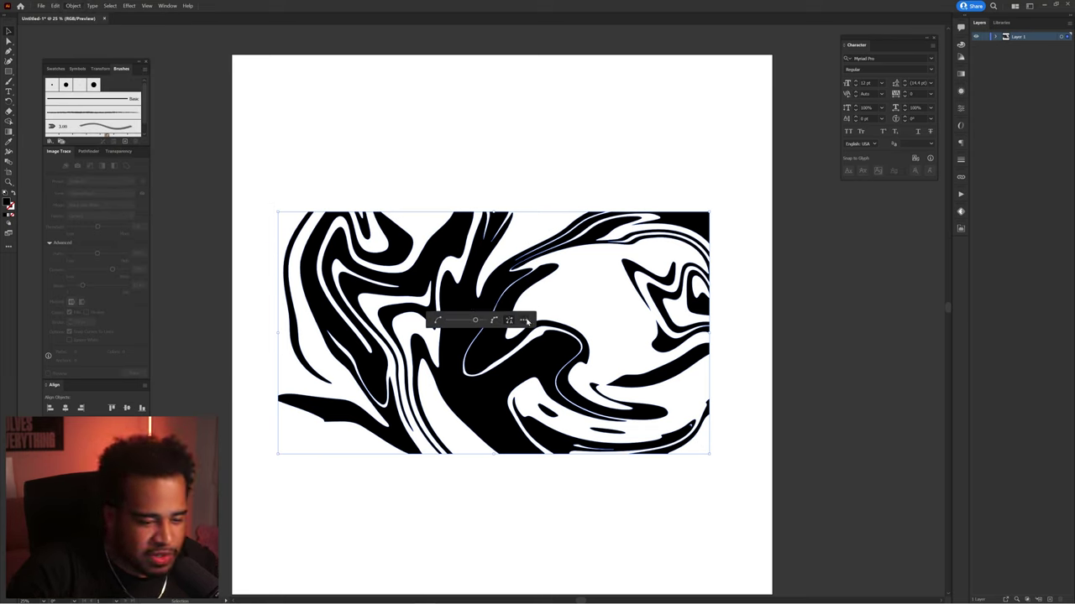
{"action": "left_click_drag", "start_coordinate": [461, 321], "coordinate": [448, 321]}
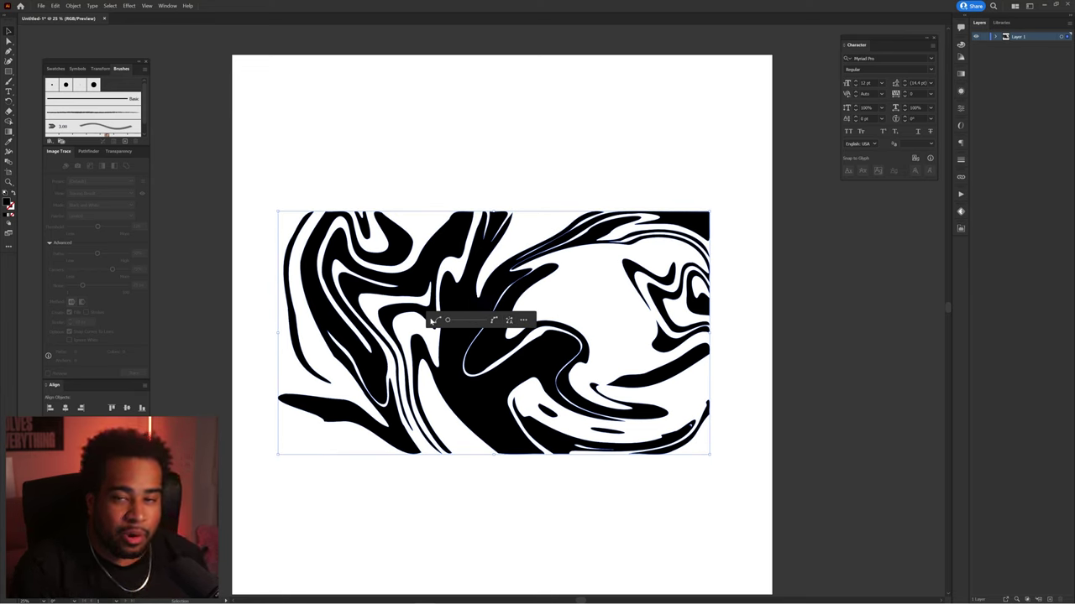
{"action": "left_click", "coordinate": [521, 320]}
{"action": "left_click_drag", "start_coordinate": [766, 240], "coordinate": [670, 118]}
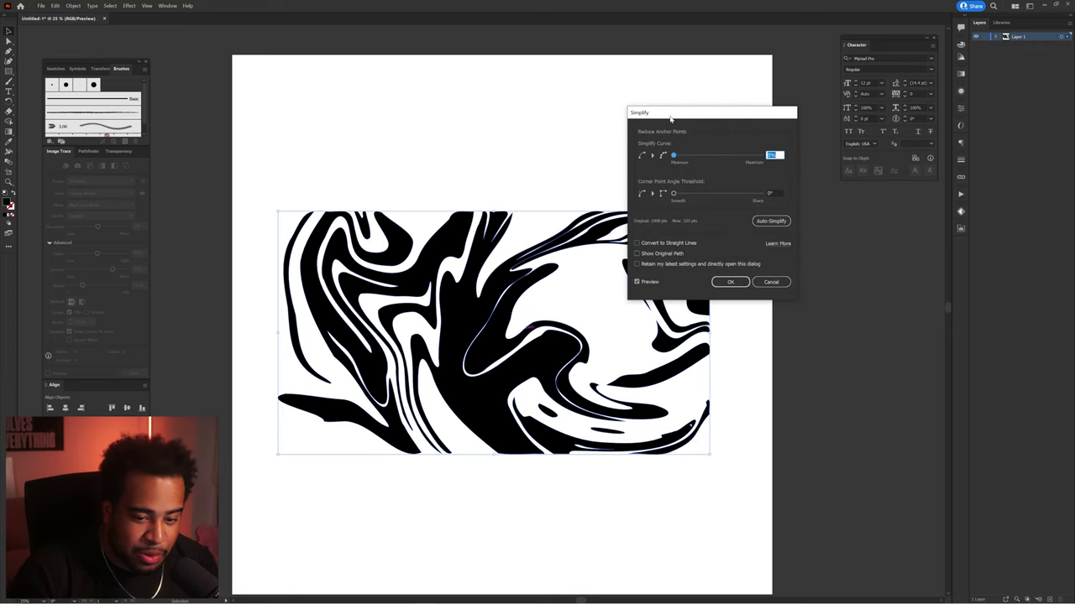
{"action": "left_click_drag", "start_coordinate": [694, 158], "coordinate": [719, 156]}
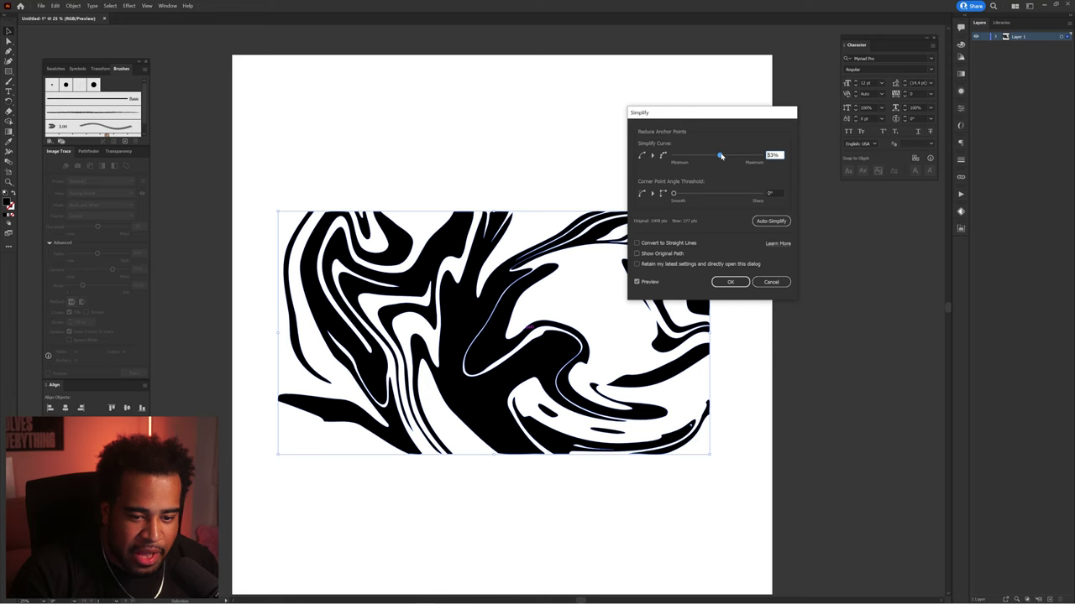
{"action": "left_click", "coordinate": [637, 282]}
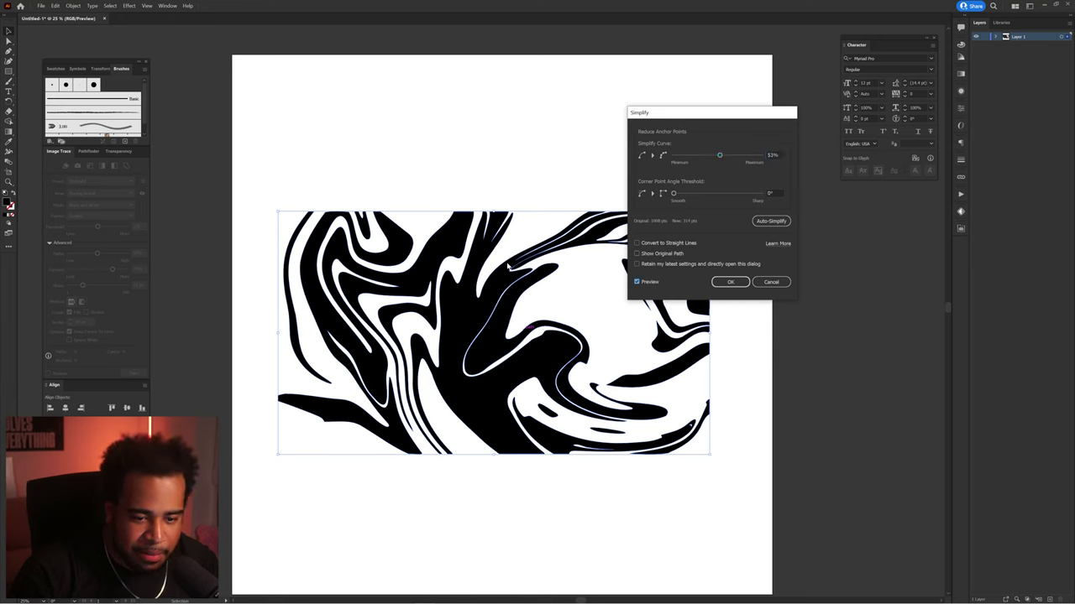
{"action": "left_click", "coordinate": [661, 244]}
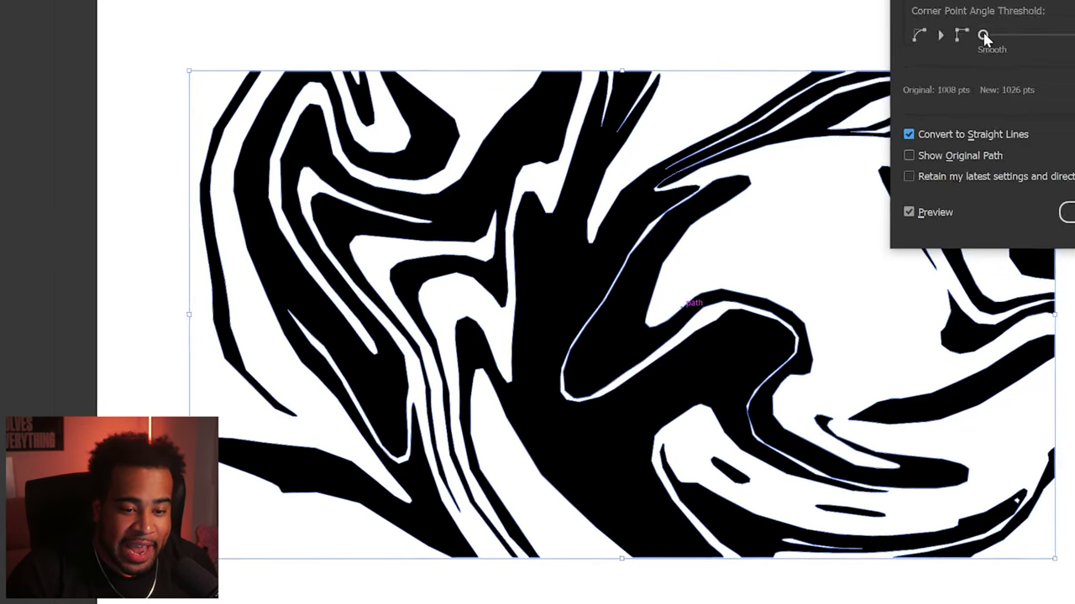
Raise the Corner Point Angle Threshold to about 59° for sharper, shard-like points.
{"action": "left_click_drag", "start_coordinate": [900, 88], "coordinate": [939, 92]}
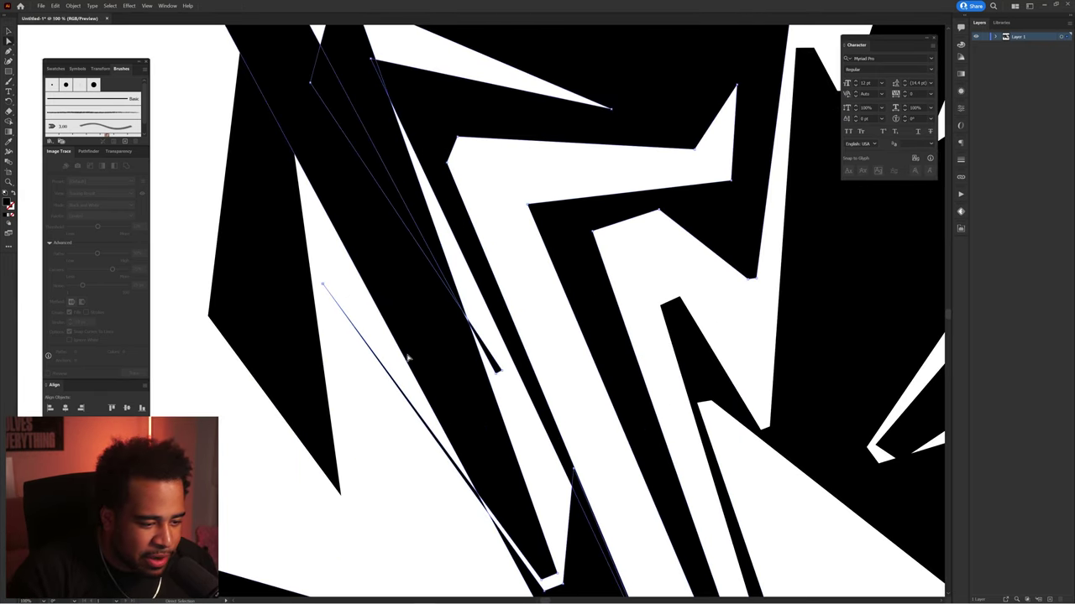
Remove the stray thin line's end point with the Delete Anchor Point tool.
{"action": "left_click", "coordinate": [330, 294]}
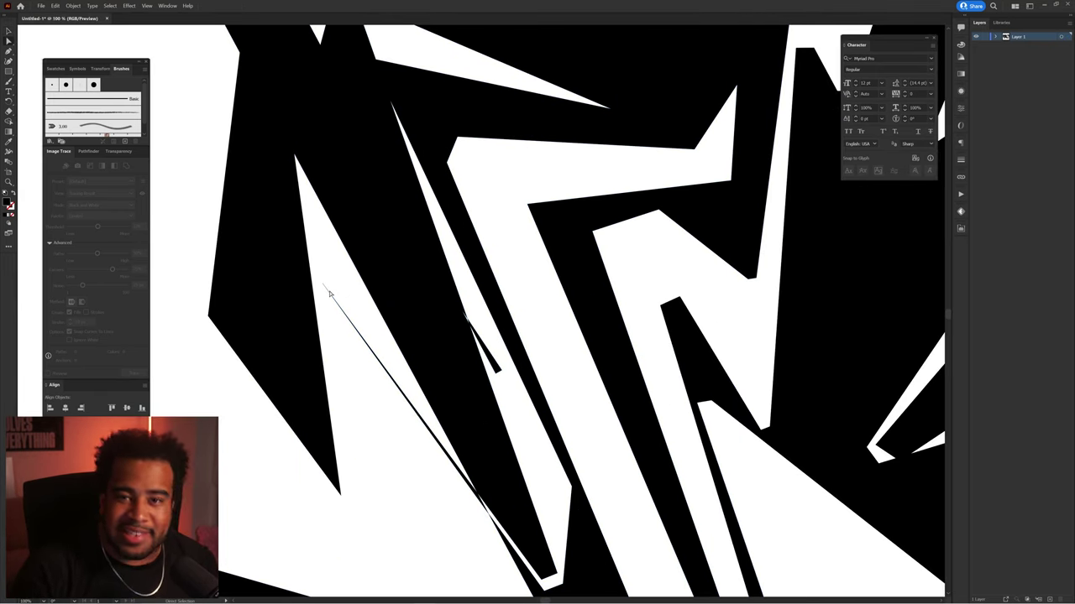
{"action": "scroll", "coordinate": [331, 289], "scroll_direction": "up", "scroll_amount": 4}
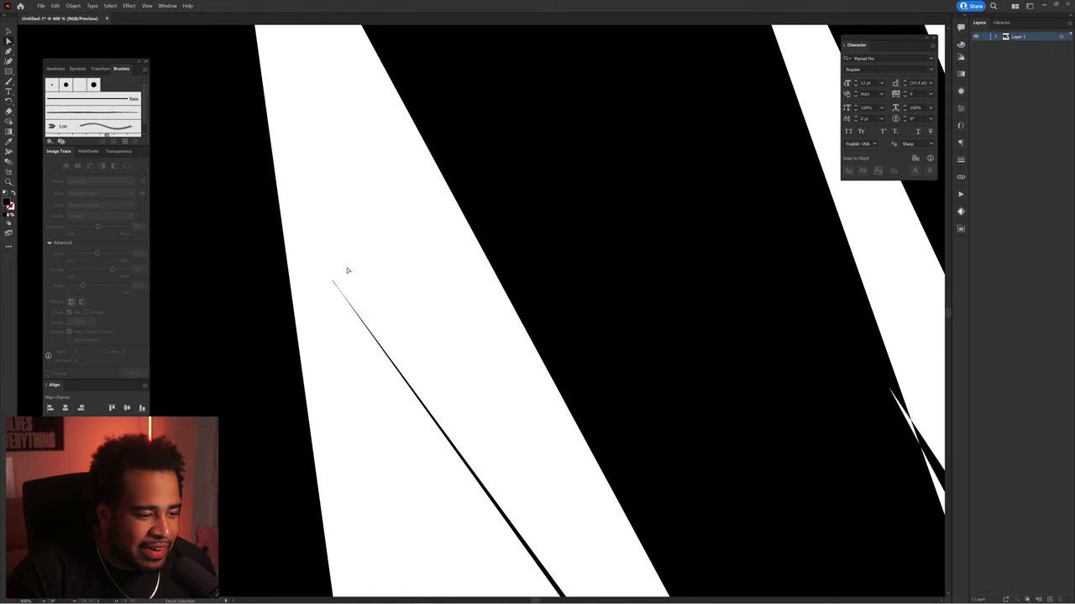
{"action": "key", "text": "minus"}
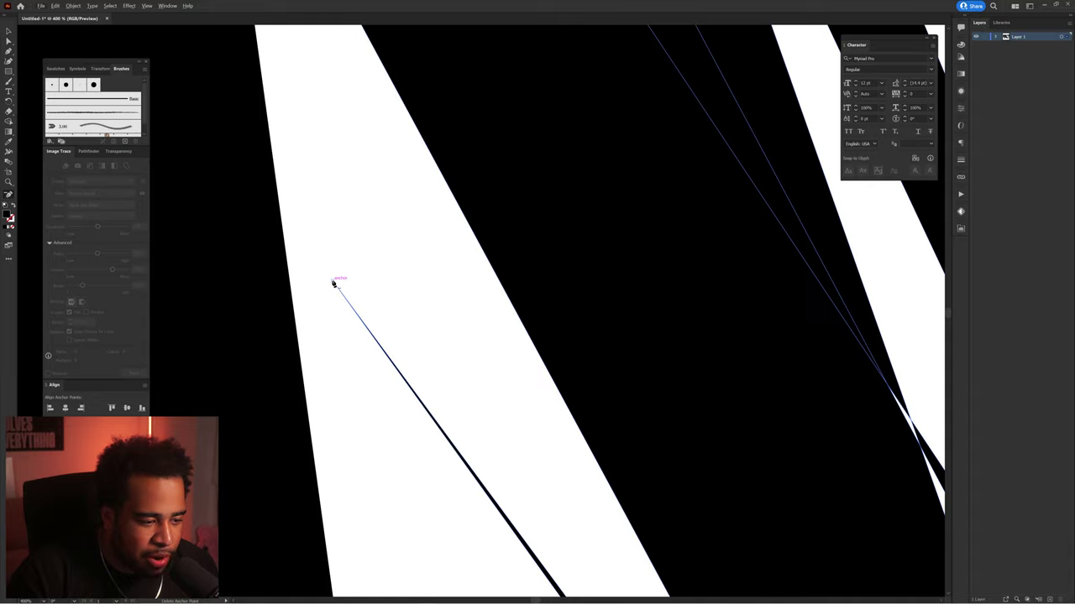
{"action": "left_click", "coordinate": [334, 284]}
{"action": "scroll", "coordinate": [335, 286], "scroll_direction": "down", "scroll_amount": 6}
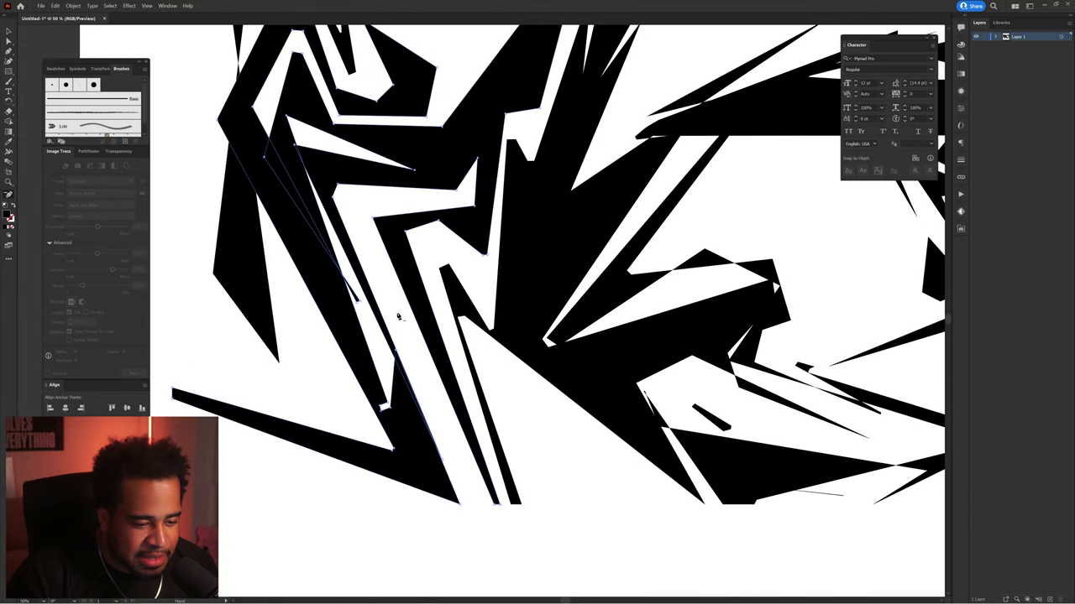
Inspect the rest of the artwork and select the thin sliver shape on the left.
{"action": "key", "text": "space"}
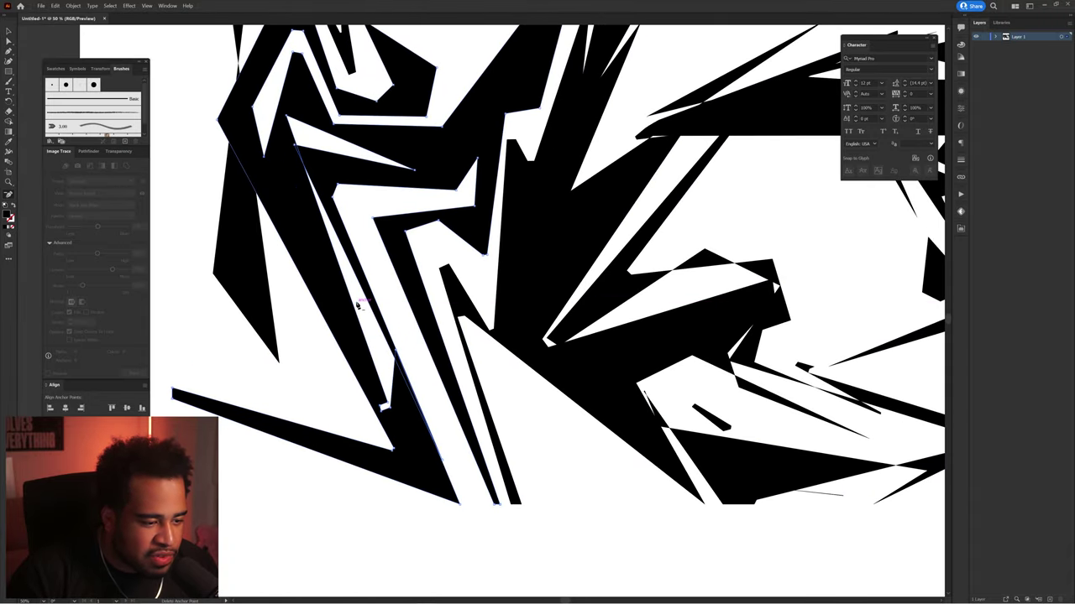
{"action": "left_click_drag", "start_coordinate": [394, 227], "coordinate": [174, 194]}
{"action": "scroll", "coordinate": [619, 458], "scroll_direction": "up", "scroll_amount": 3}
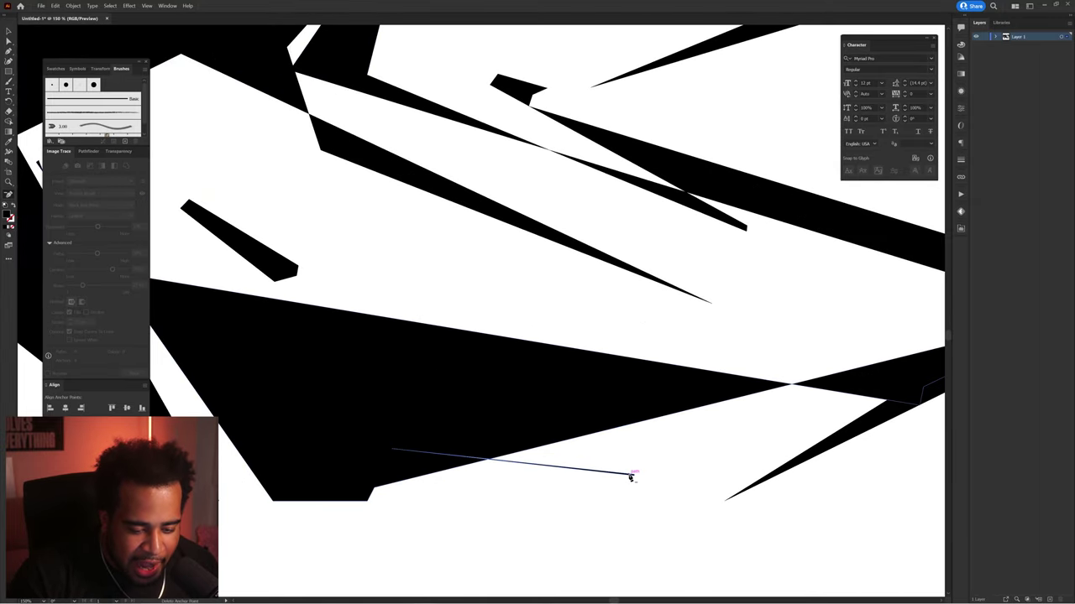
{"action": "scroll", "coordinate": [606, 489], "scroll_direction": "down", "scroll_amount": 3}
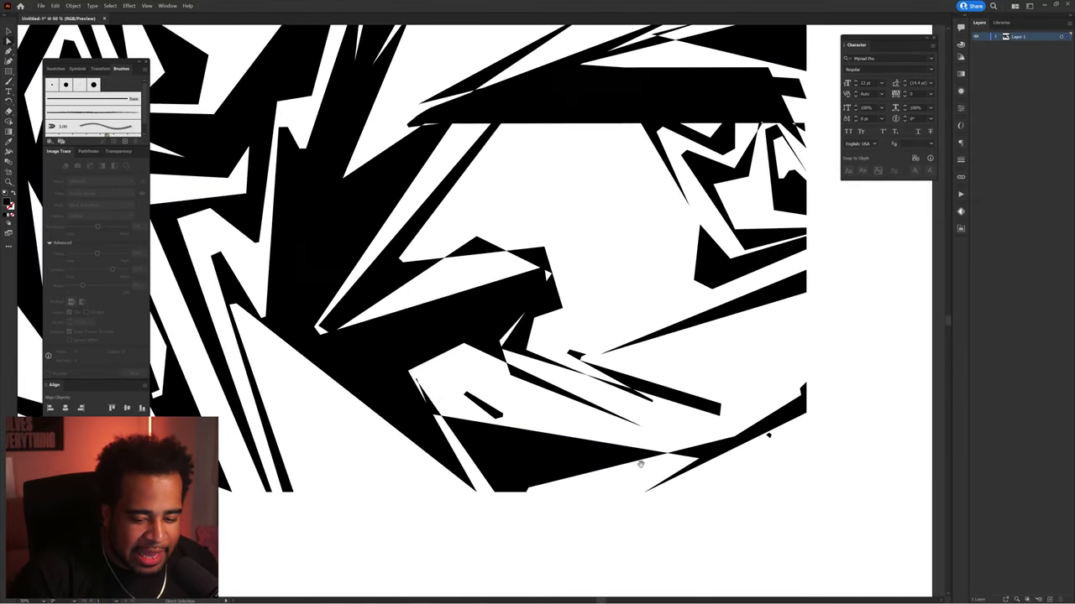
{"action": "scroll", "coordinate": [574, 406], "scroll_direction": "up", "scroll_amount": 3}
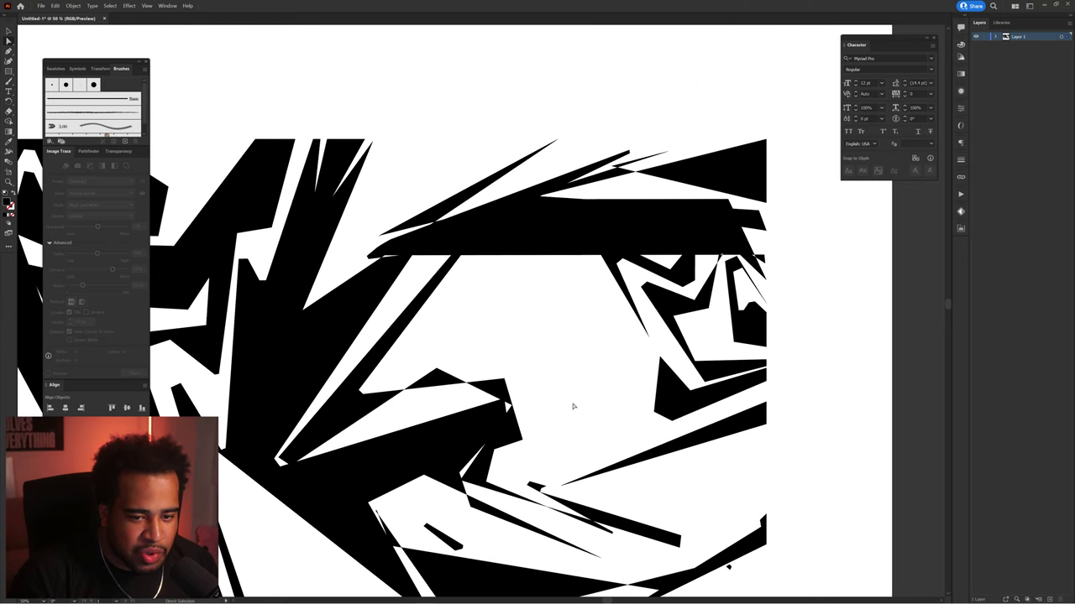
{"action": "scroll", "coordinate": [596, 187], "scroll_direction": "up", "scroll_amount": 2}
{"action": "scroll", "coordinate": [504, 180], "scroll_direction": "left", "scroll_amount": 3}
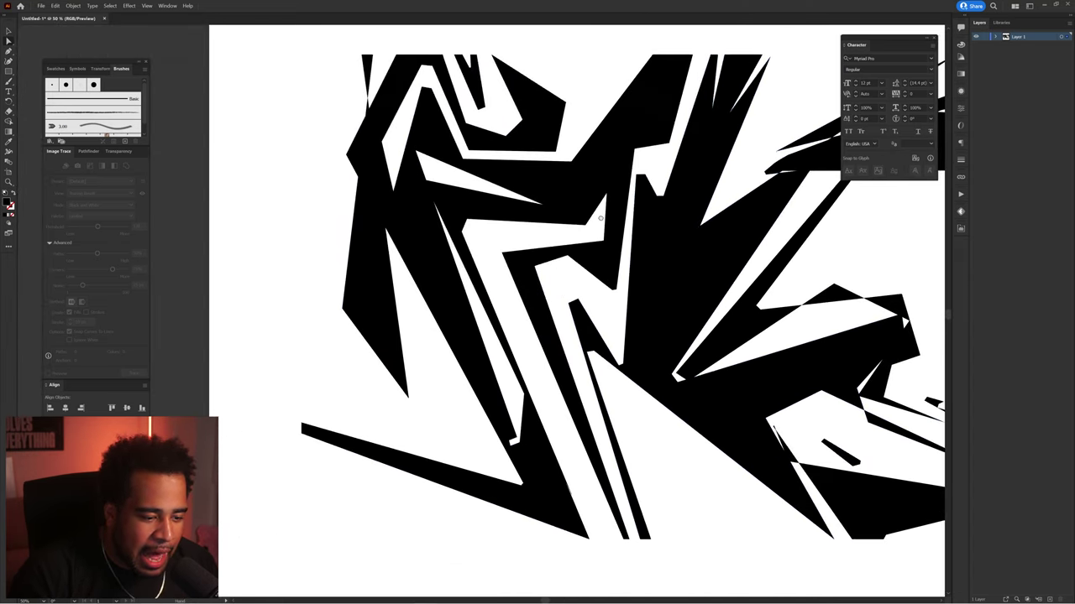
{"action": "scroll", "coordinate": [417, 170], "scroll_direction": "up", "scroll_amount": 2}
{"action": "scroll", "coordinate": [354, 130], "scroll_direction": "up", "scroll_amount": 2}
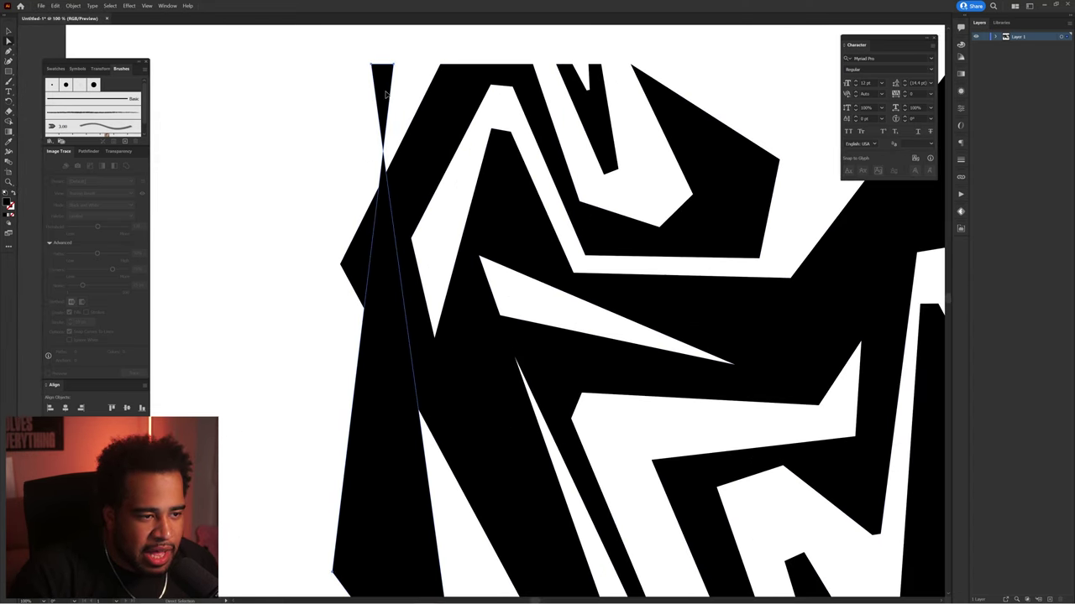
{"action": "left_click", "coordinate": [377, 122]}
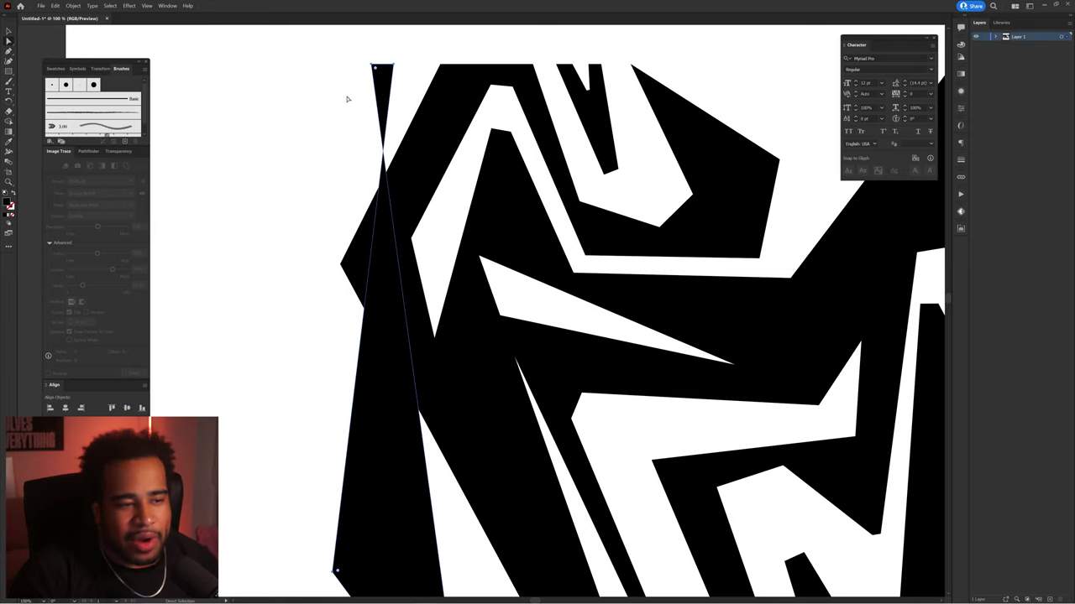
{"action": "left_click", "coordinate": [9, 31]}
{"action": "left_click", "coordinate": [9, 40]}
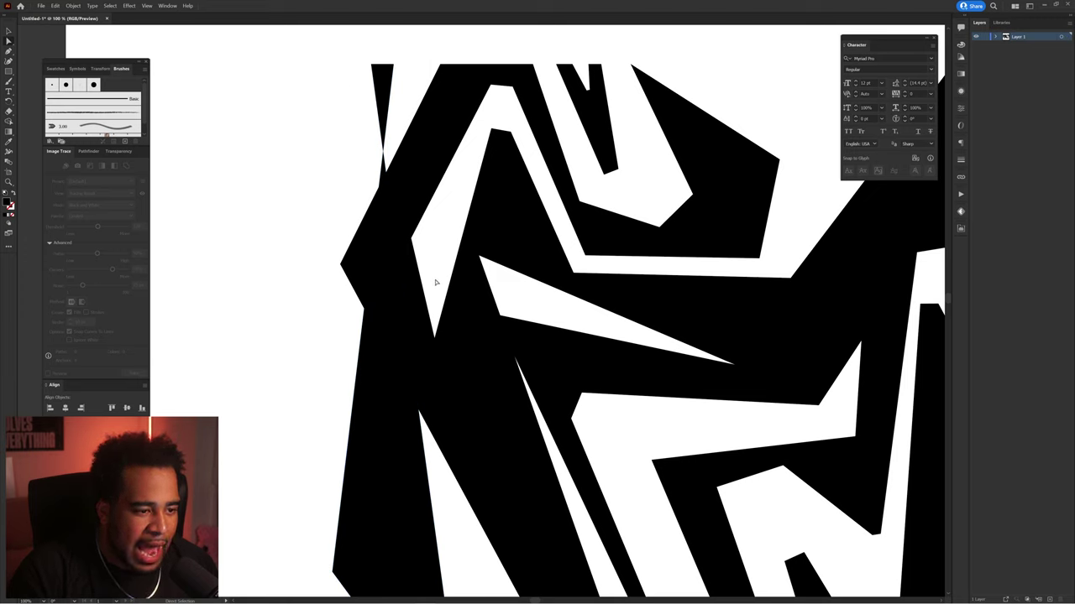
Select all shapes and fill the gap beside the tall shape black with Shape Builder.
{"action": "key", "text": "ctrl+a"}
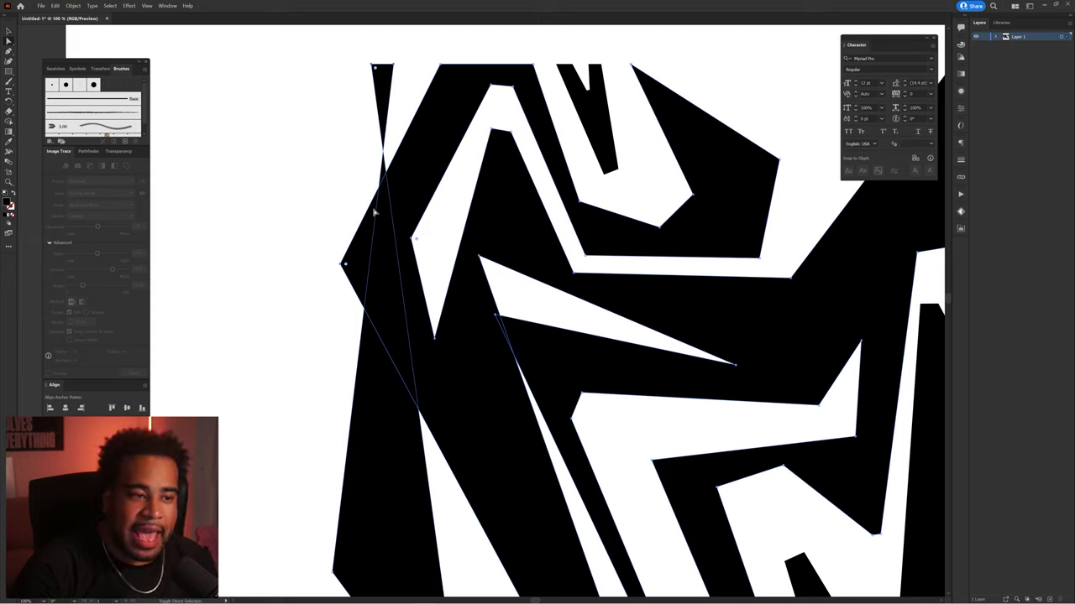
{"action": "key", "text": "shift+m"}
{"action": "left_click", "coordinate": [375, 212]}
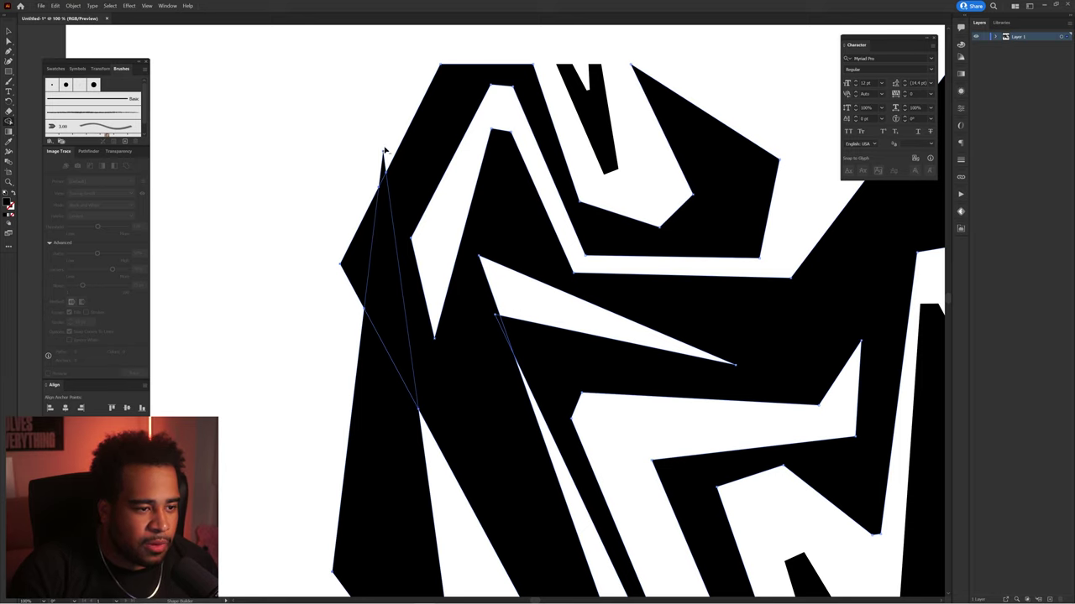
In Photoshop, select the Vector Smart Object and turn on the orange-and-lime Gradient Map.
{"action": "key", "text": "ctrl+minus"}
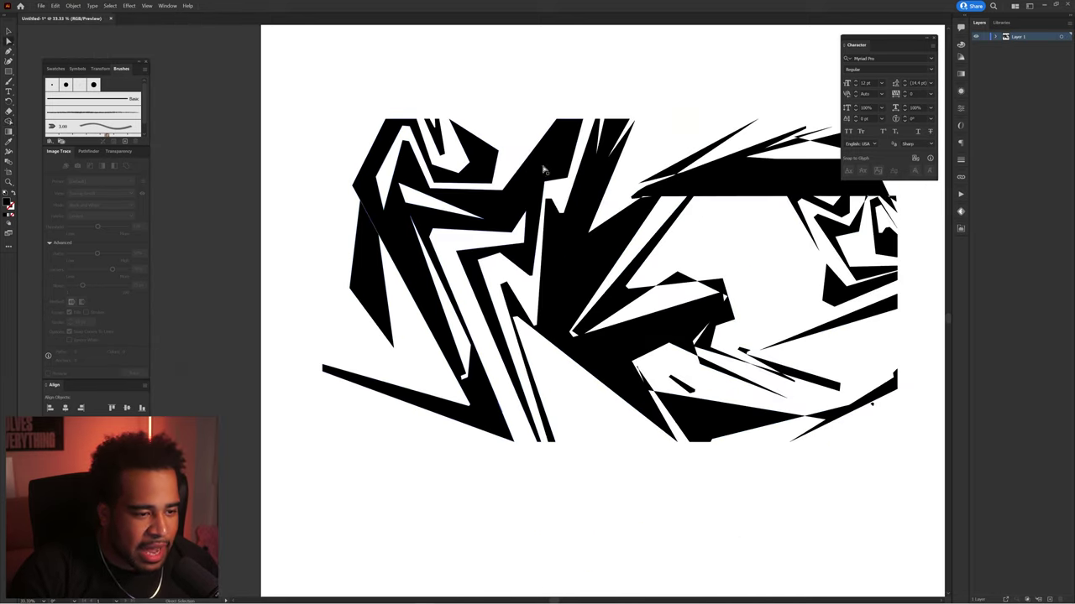
{"action": "left_click_drag", "start_coordinate": [544, 170], "coordinate": [452, 177]}
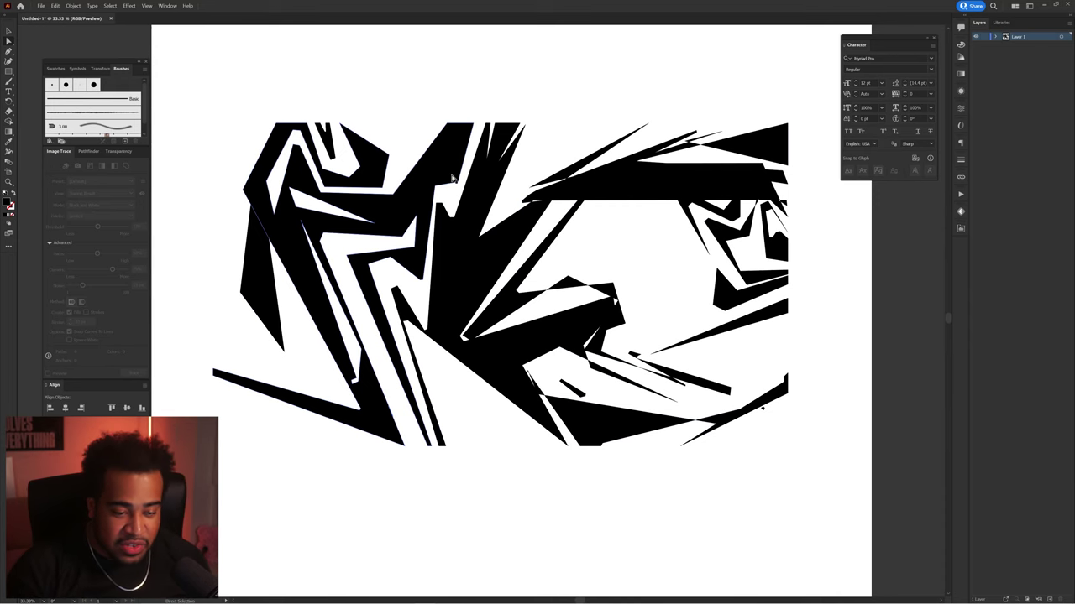
{"action": "mouse_move", "coordinate": [483, 584]}
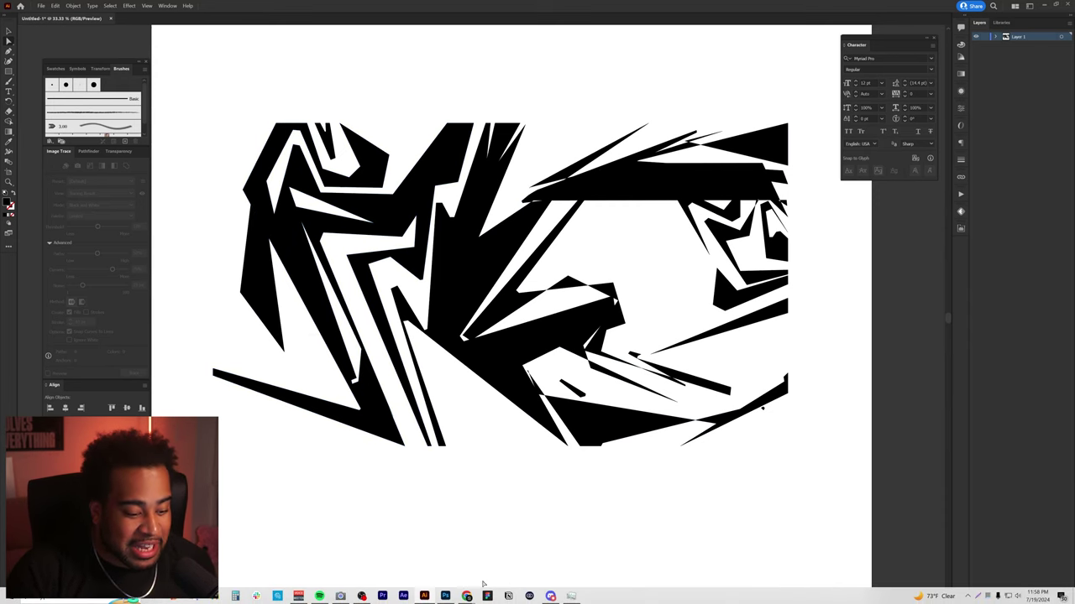
{"action": "left_click", "coordinate": [445, 596]}
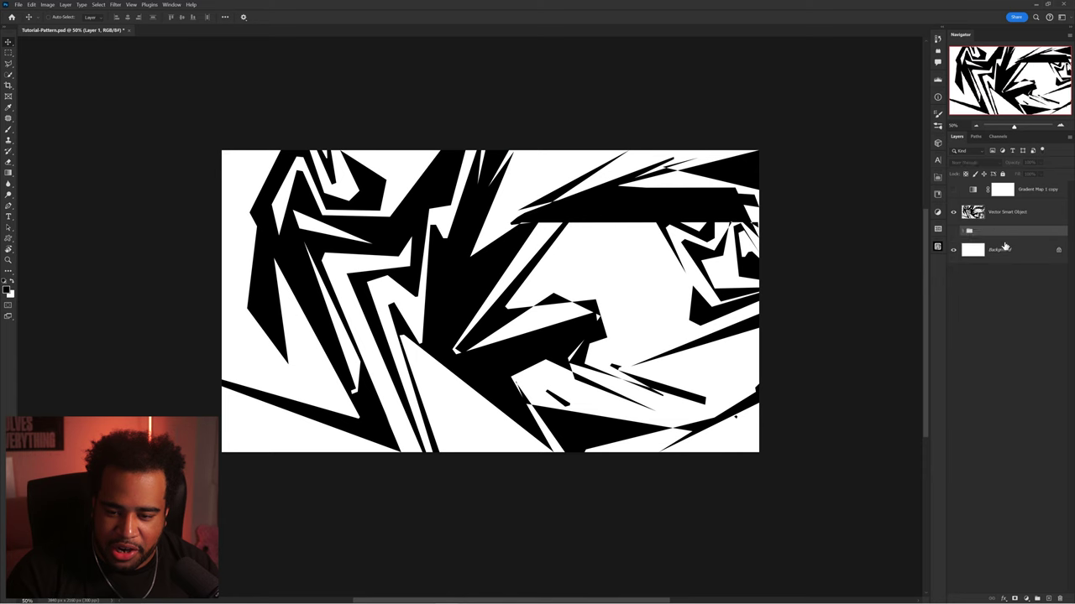
{"action": "left_click", "coordinate": [1001, 215]}
{"action": "left_click", "coordinate": [953, 190]}
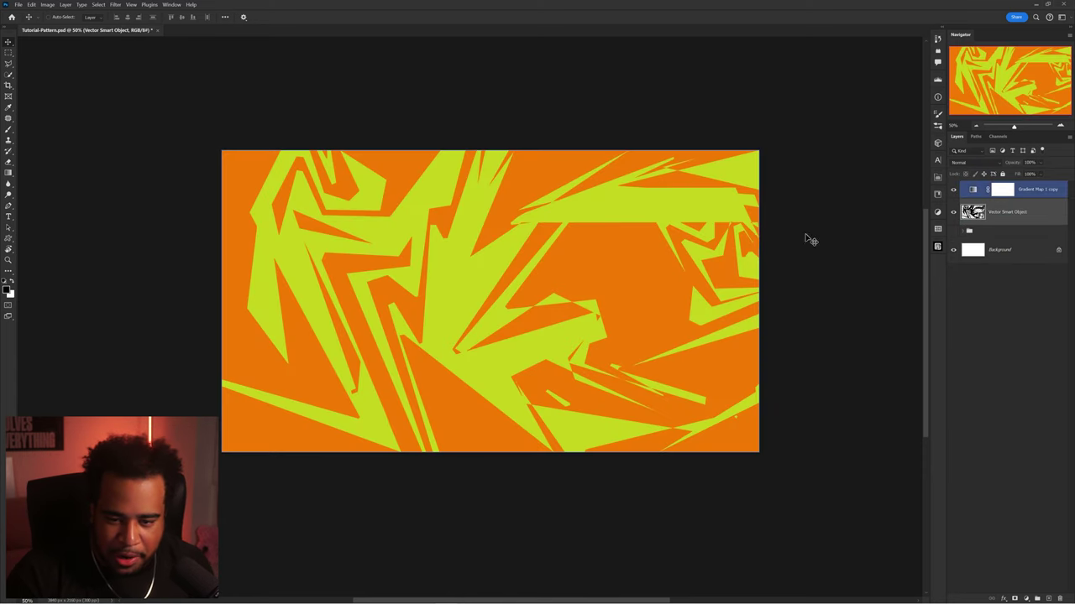
Scale the angular pattern up so it fills more of the canvas.
{"action": "key", "text": "ctrl+t"}
{"action": "left_click_drag", "start_coordinate": [753, 297], "coordinate": [912, 299]}
{"action": "key", "text": "Return"}
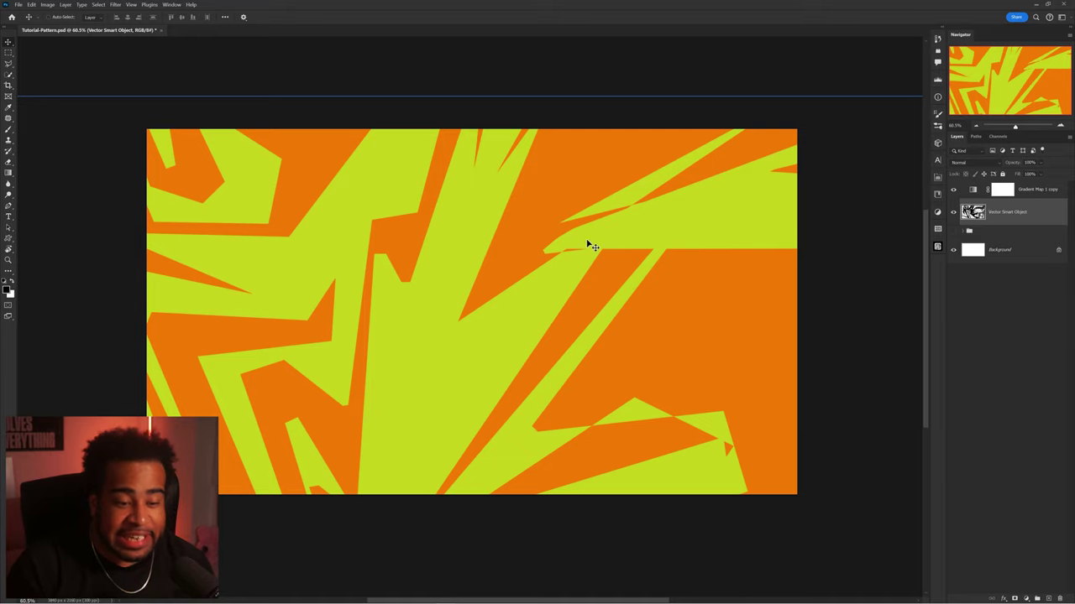
{"action": "key", "text": "t"}
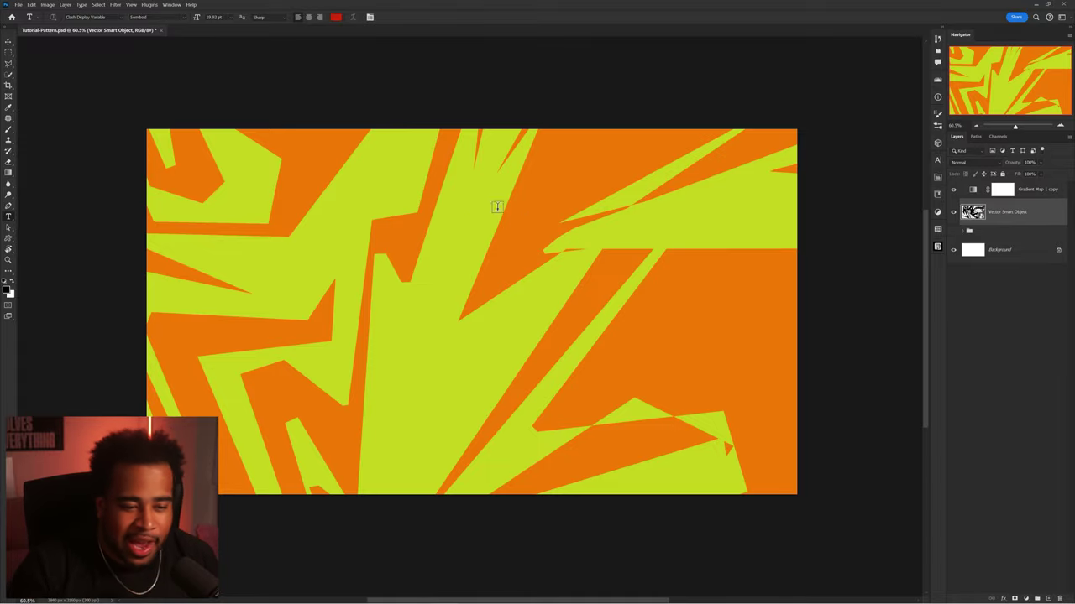
Start a new text layer on the canvas for the poster text.
{"action": "left_click", "coordinate": [354, 309]}
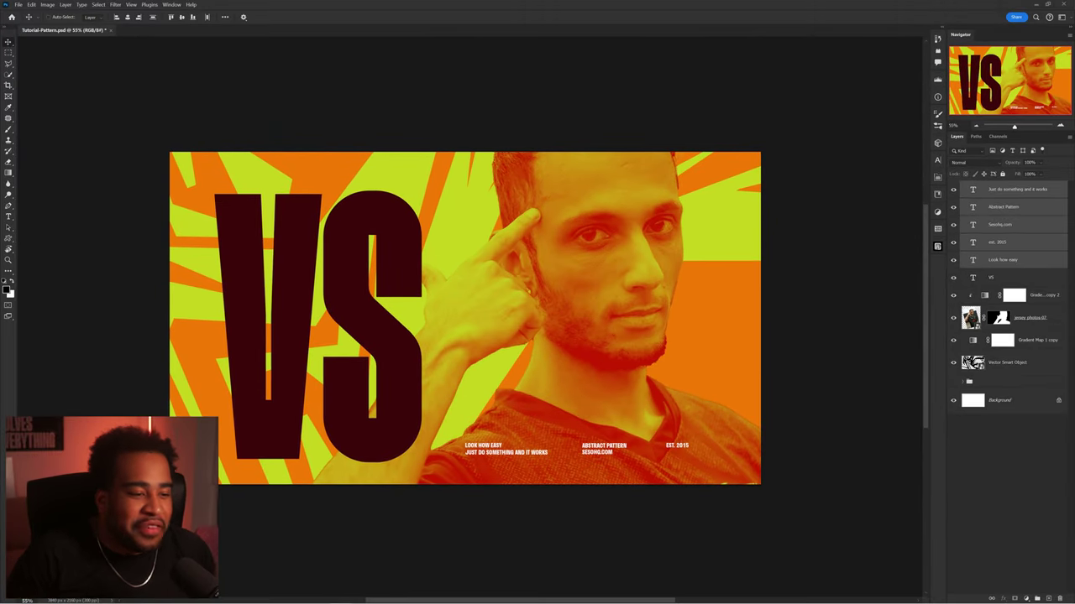
Select the VS text and delete the preceding word with Ctrl+Backspace.
{"action": "left_click", "coordinate": [375, 210], "text": "ctrl"}
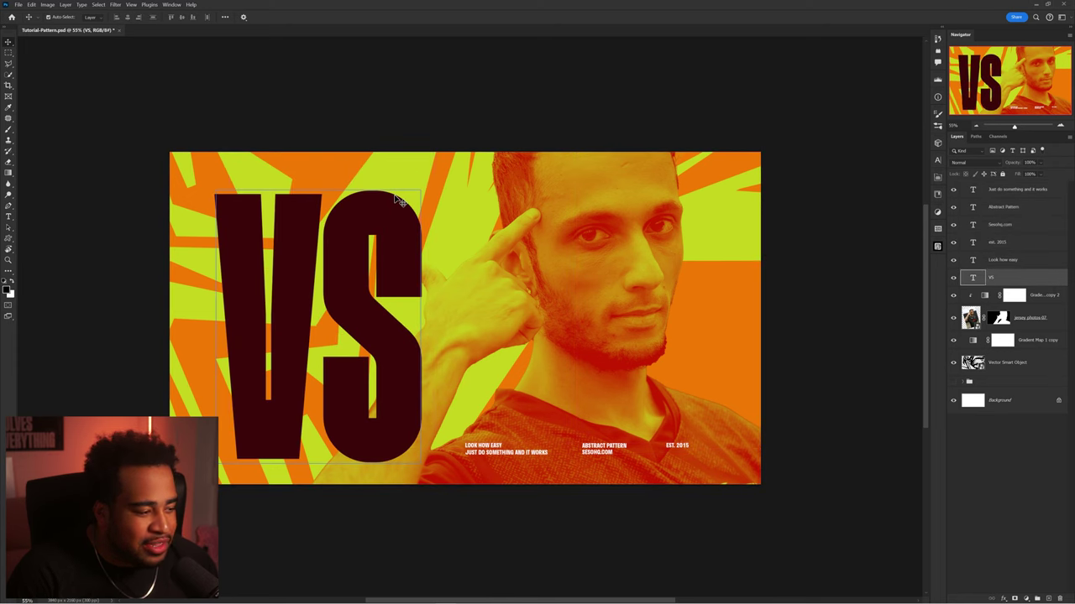
{"action": "key", "text": "ctrl+BackSpace"}
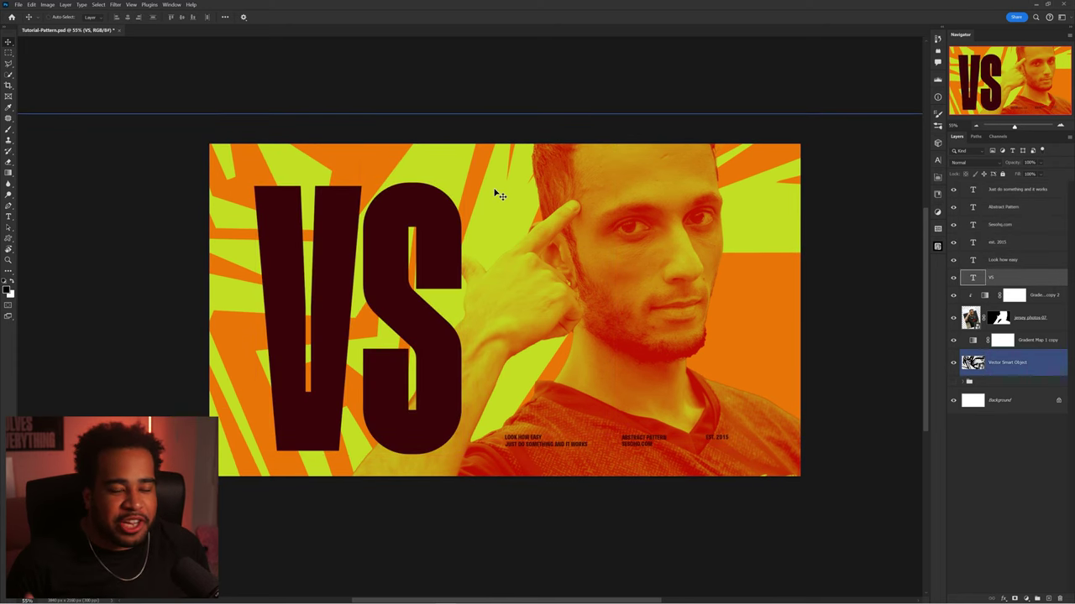